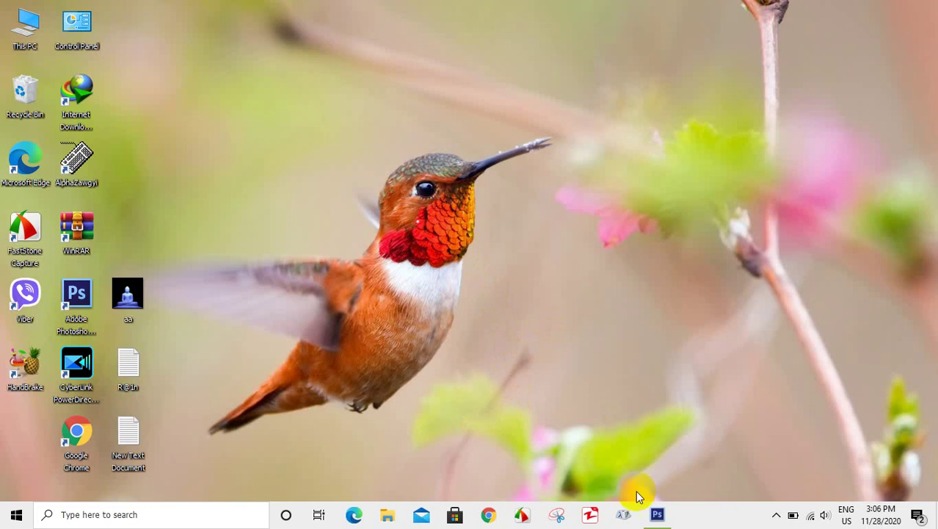
In Photoshop, create a 5 × 5 inch RGB document at 300 pixels/inch and fill its background with black.
left_click(658, 514)
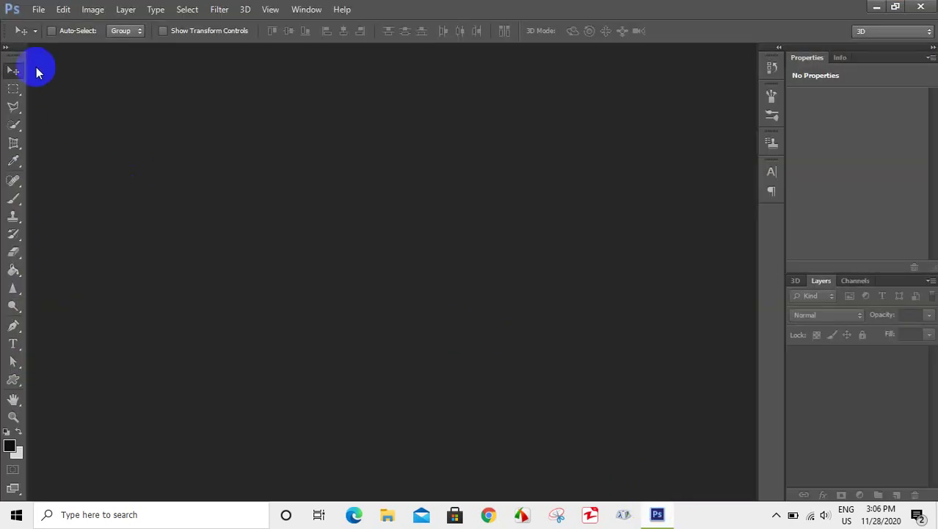
left_click(37, 9)
left_click(80, 28)
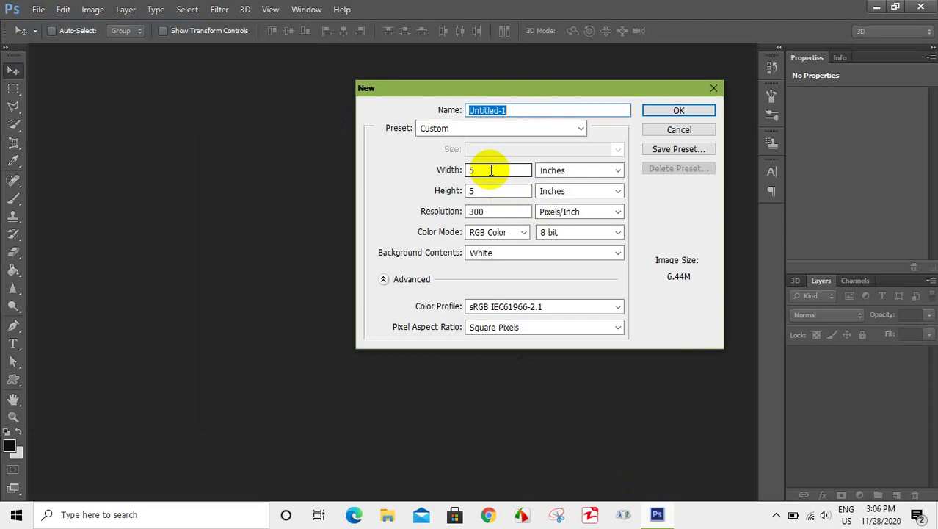
left_click(678, 111)
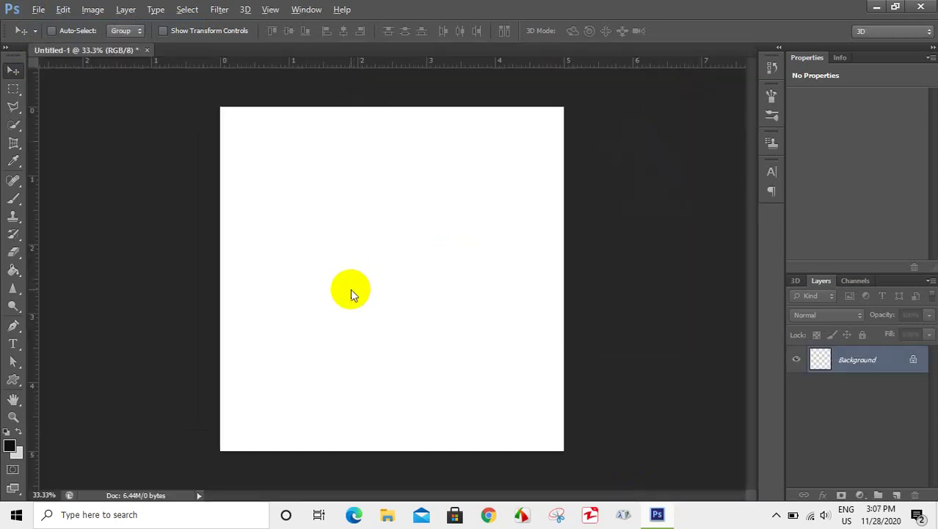
key("alt+BackSpace")
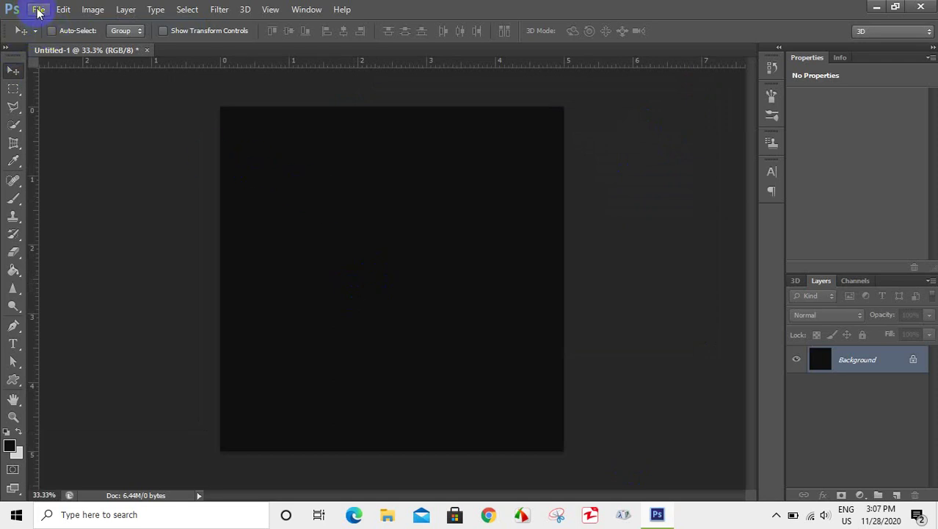
Open the blue rose picture koko1 from the Pictures folder.
left_click(38, 9)
left_click(44, 40)
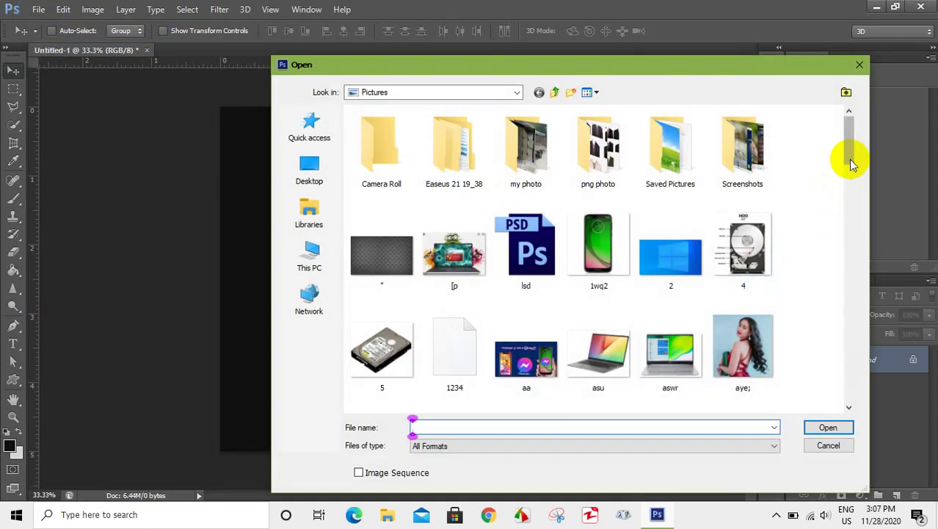
left_click_drag(848, 157, 848, 253)
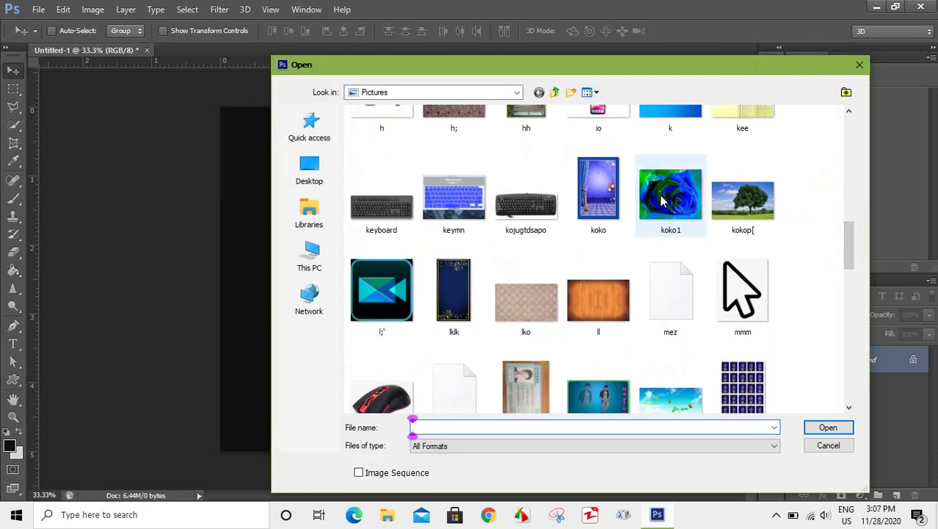
left_click(681, 185)
left_click(824, 427)
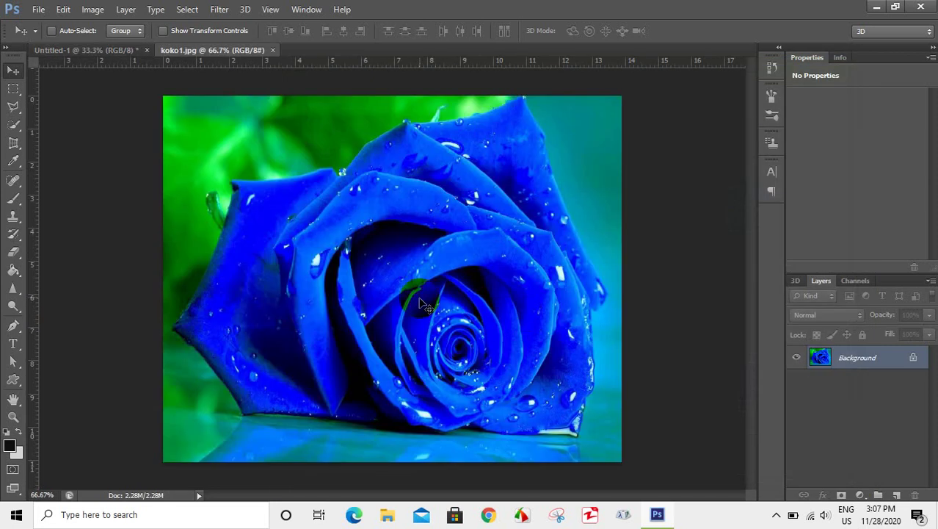
Convert the rose picture's background into a regular layer and bring the picture into the Untitled-1 document.
double_click(914, 360)
left_click(589, 162)
left_click_drag(472, 218, 424, 243)
Stretch the rose layer to 150% width and about 188% height so it covers the whole canvas.
key("ctrl+t")
left_click_drag(477, 199, 563, 107)
left_click_drag(235, 373, 221, 450)
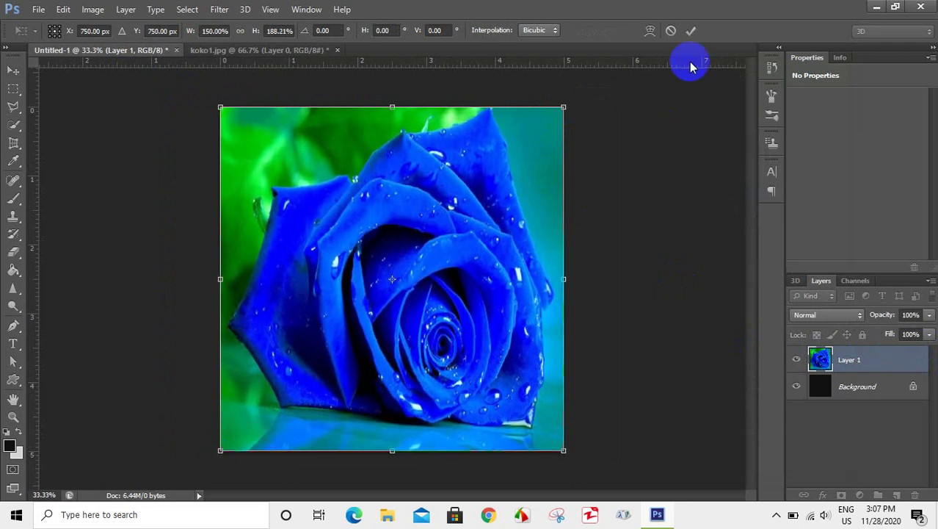
left_click(691, 30)
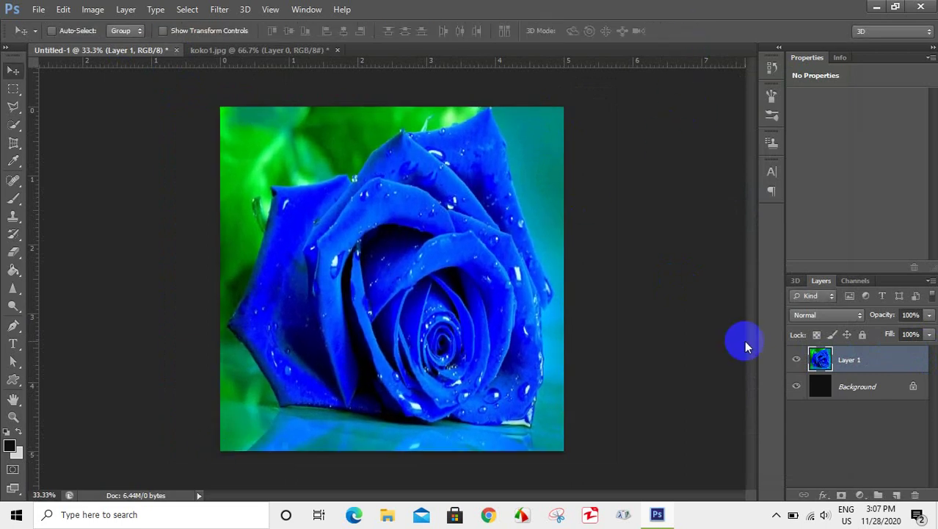
Draw a heart custom shape about 1125 × 980 px over the rose with a solid magenta stroke and no fill.
left_click(13, 380)
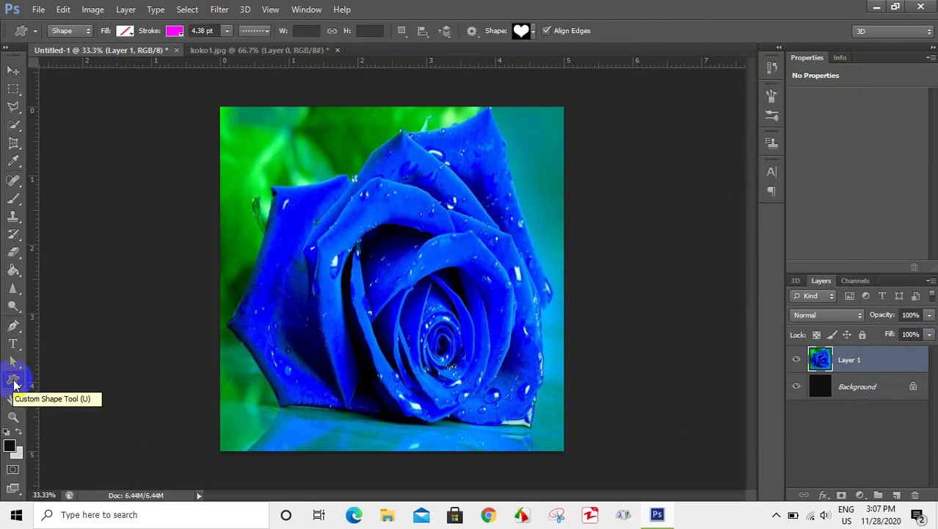
left_click(532, 31)
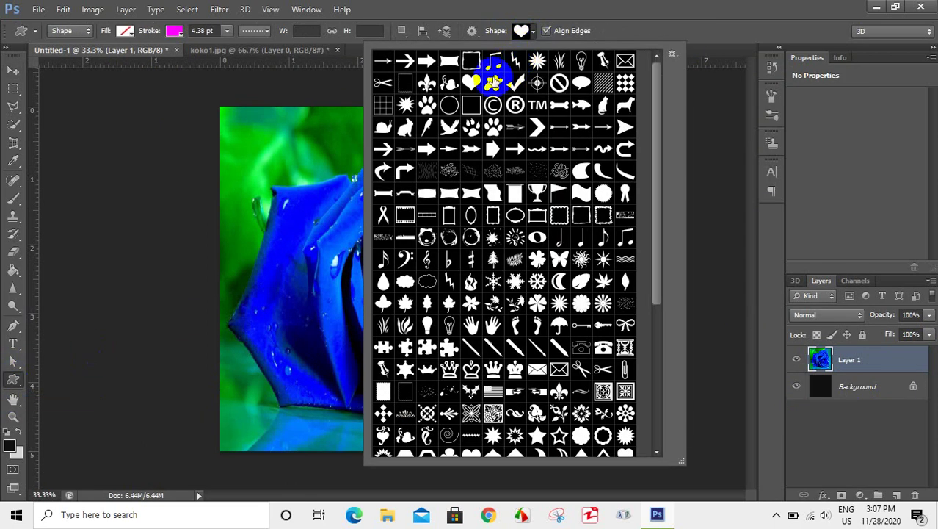
left_click(628, 30)
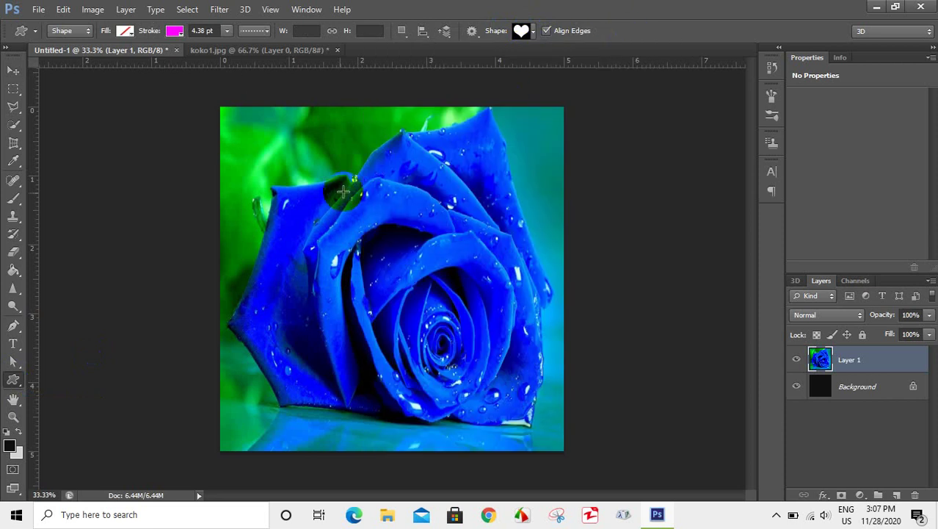
left_click(254, 31)
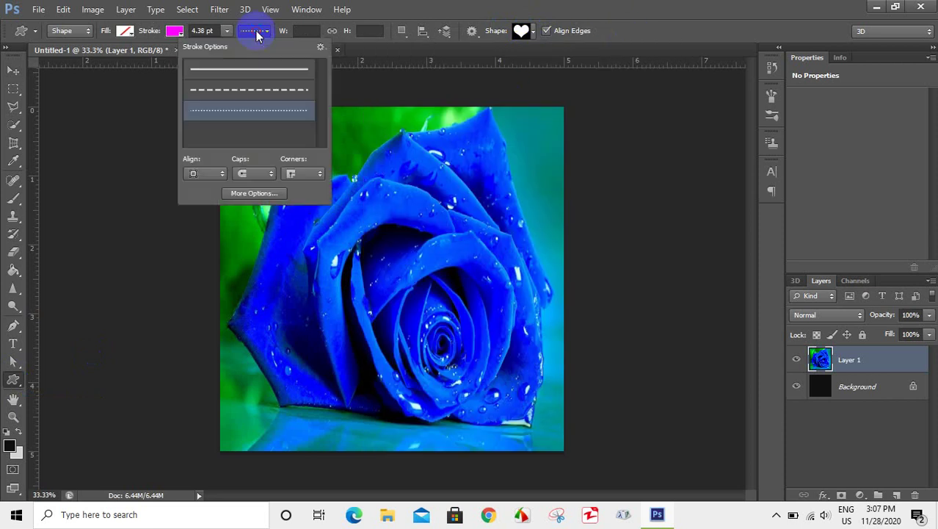
left_click(237, 72)
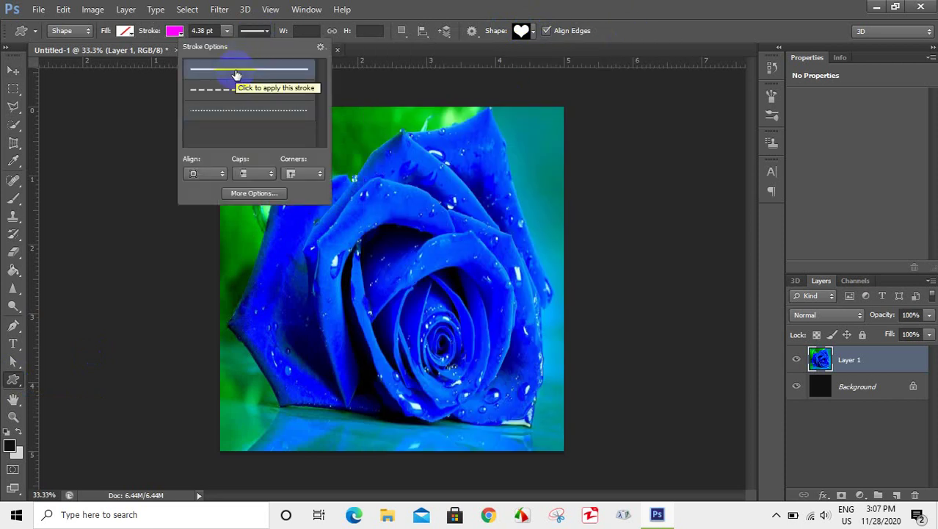
left_click(226, 33)
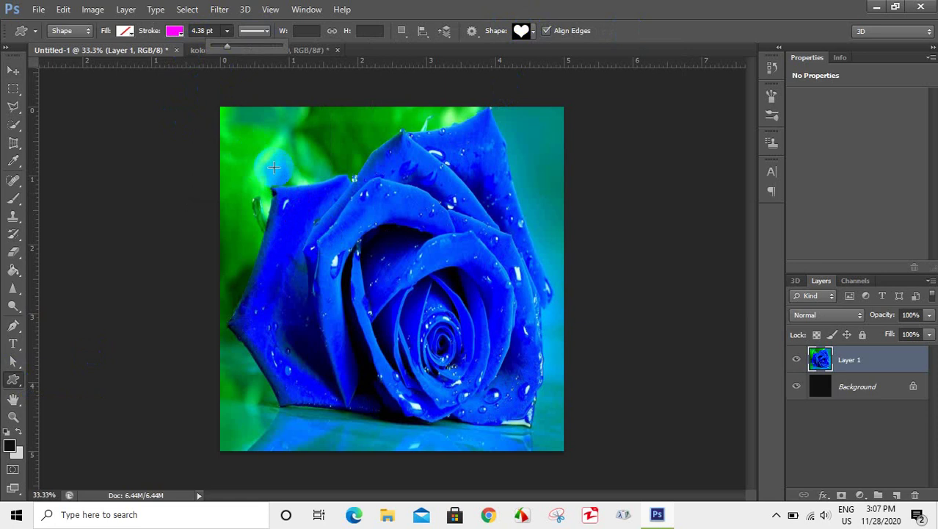
mouse_move(257, 178)
left_mouse_down()
mouse_move(360, 328)
mouse_move(476, 470)
mouse_move(524, 510)
left_mouse_up()
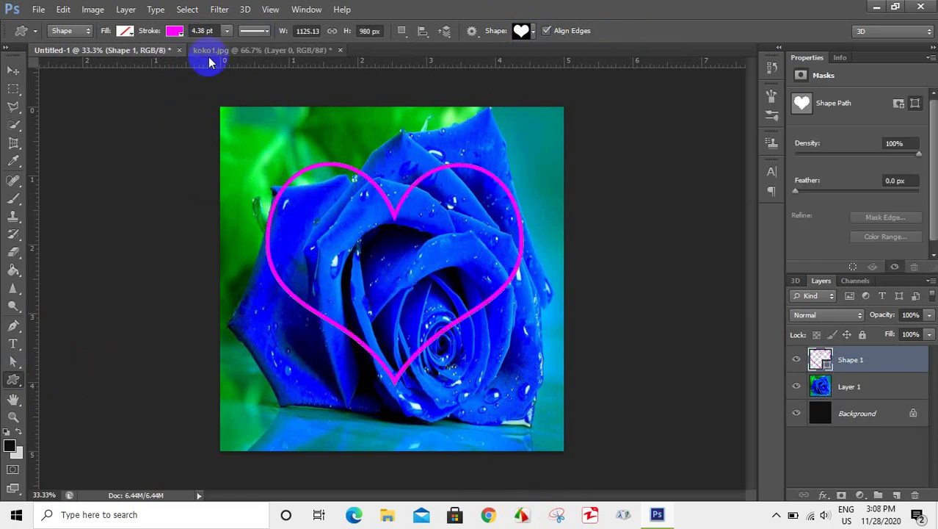
Thicken the heart's stroke to about 10.18 pt.
left_click(227, 31)
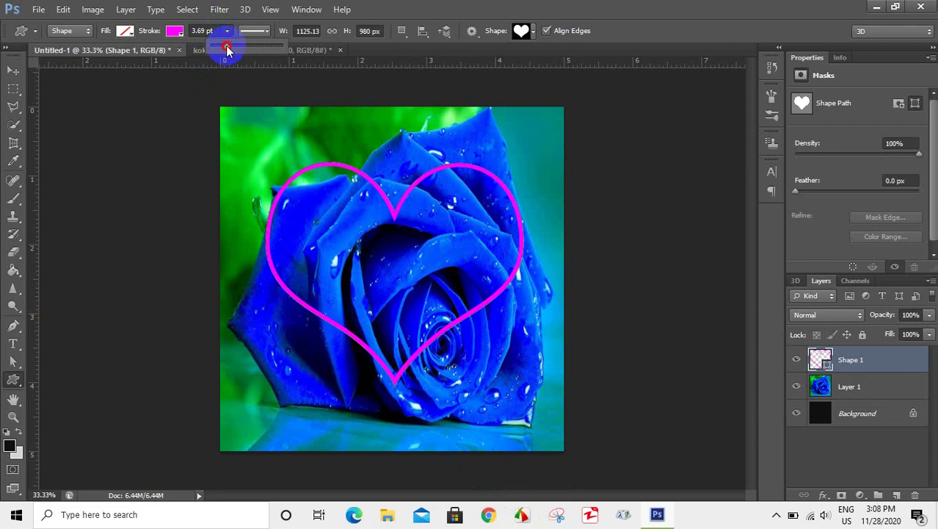
left_click_drag(227, 47, 231, 49)
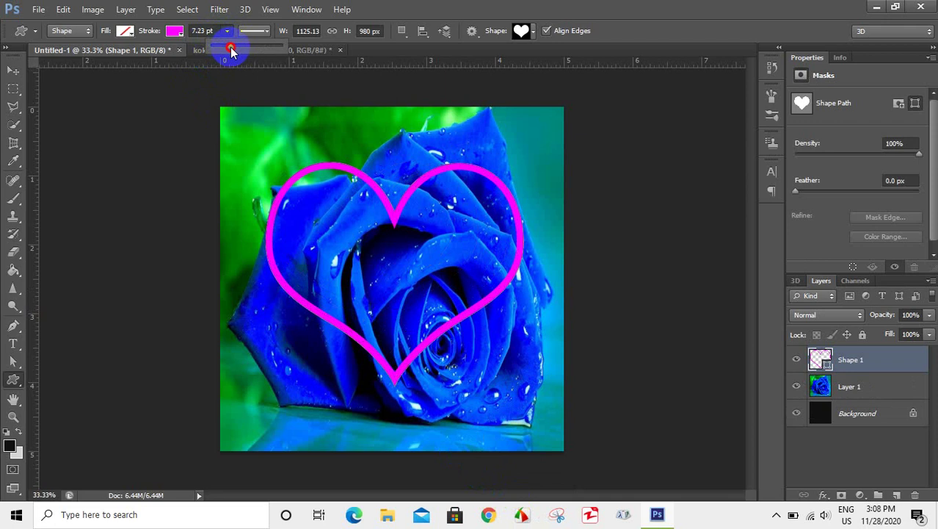
left_click_drag(231, 49, 232, 49)
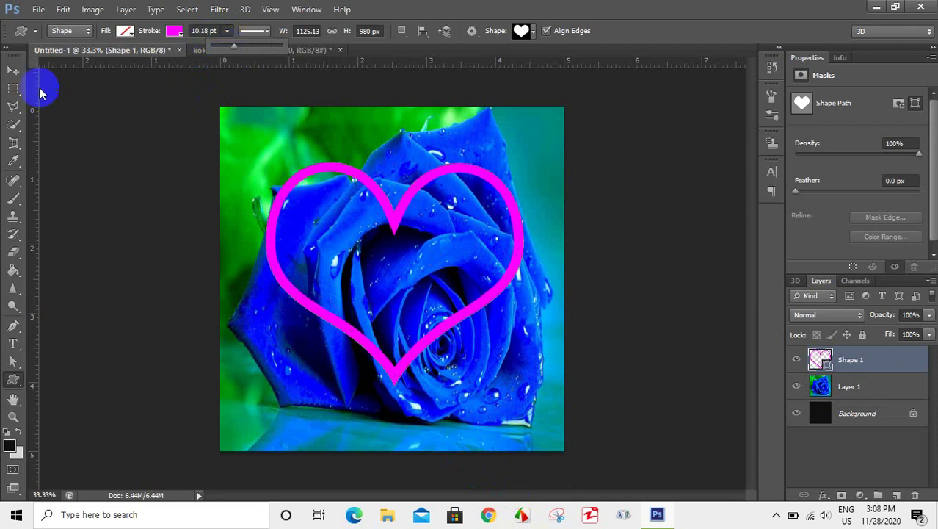
Enlarge the heart to about 104% width and 117% height and shift it to the middle of the canvas.
left_click(13, 70)
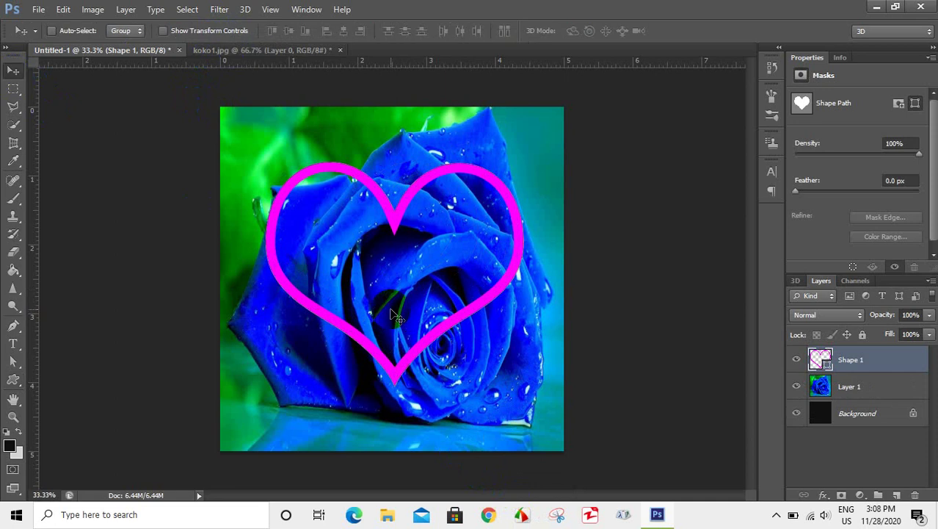
key("ctrl+t")
left_click_drag(524, 385, 534, 423)
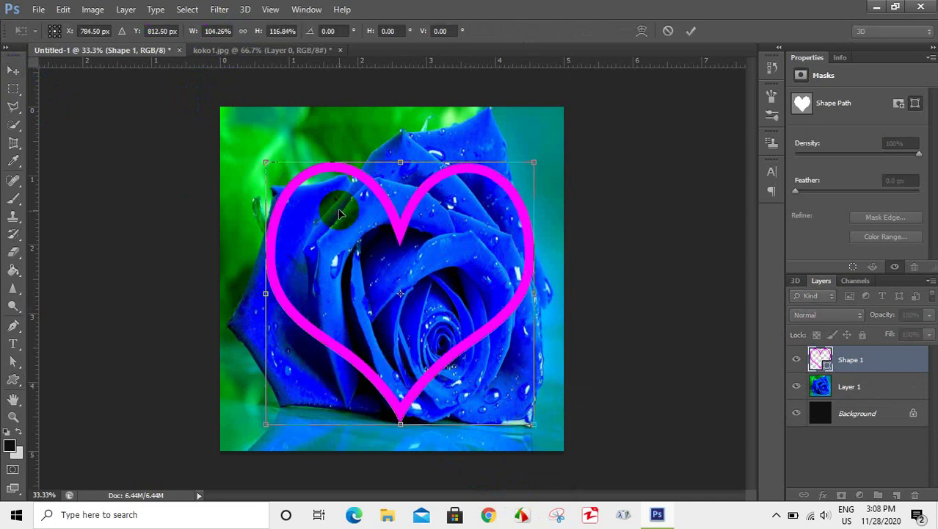
left_click_drag(340, 214, 329, 221)
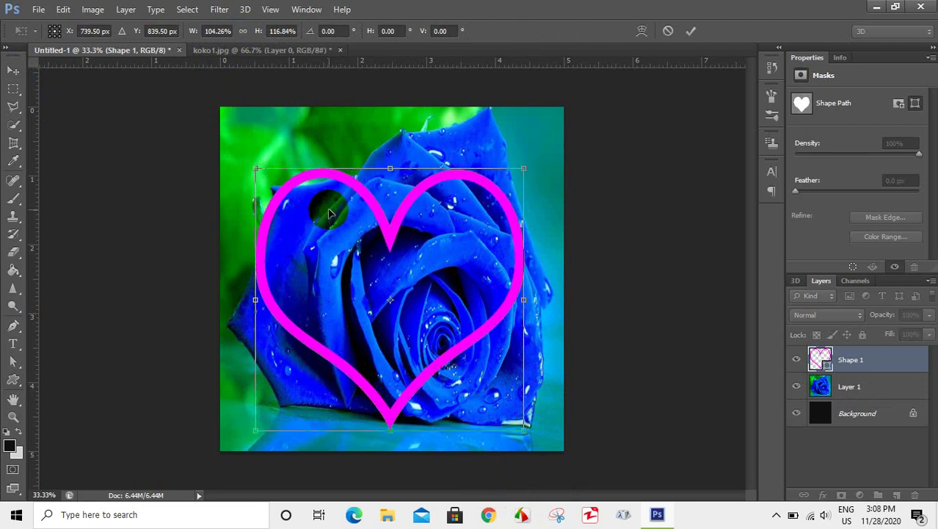
left_click(691, 30)
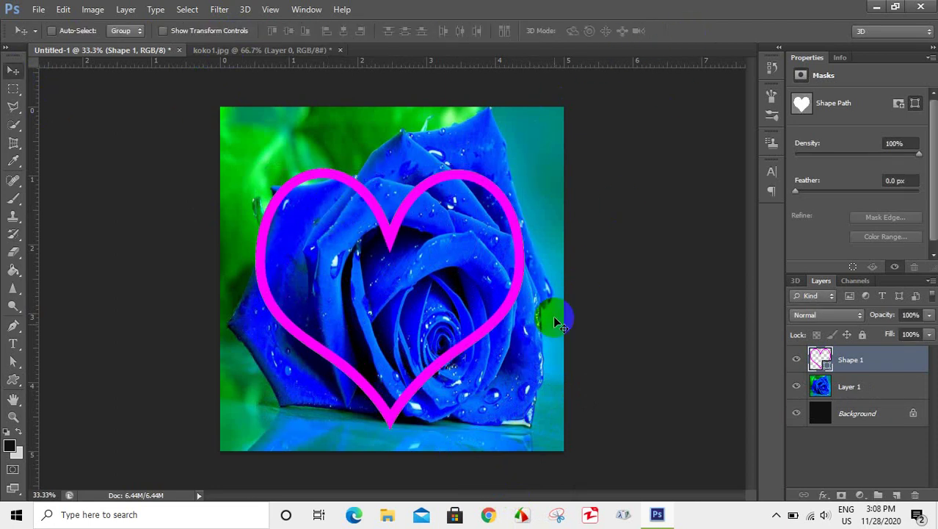
Add a Gradient Overlay to the heart shape layer using the Spectrum preset.
left_click(824, 494)
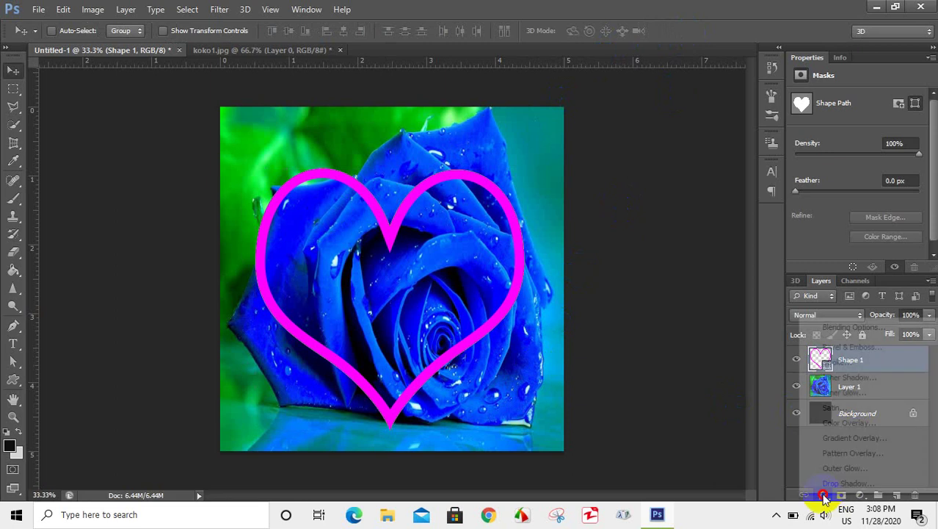
left_click(841, 434)
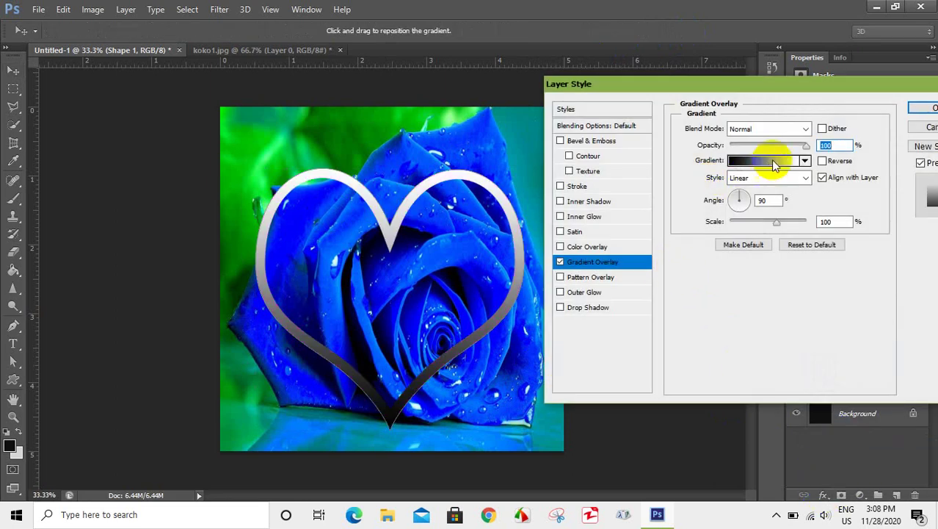
left_click(773, 161)
left_click(680, 152)
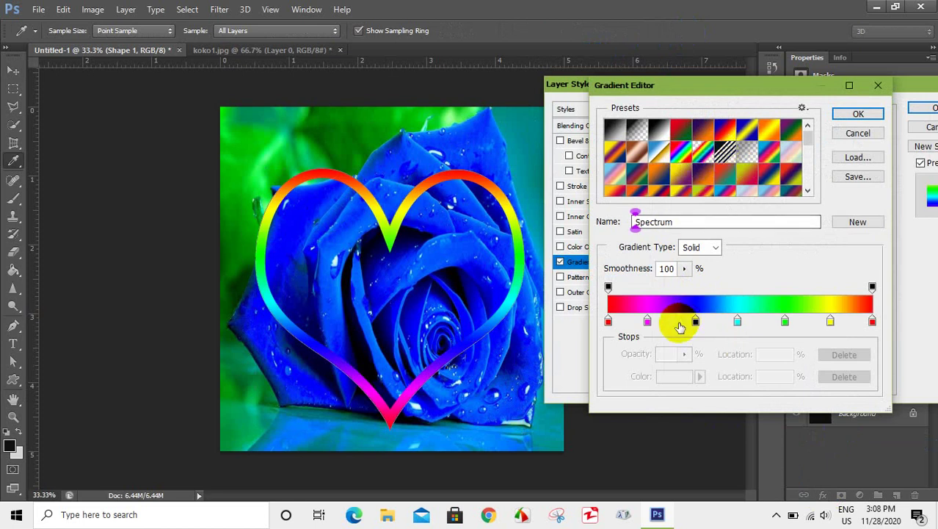
left_click(701, 154)
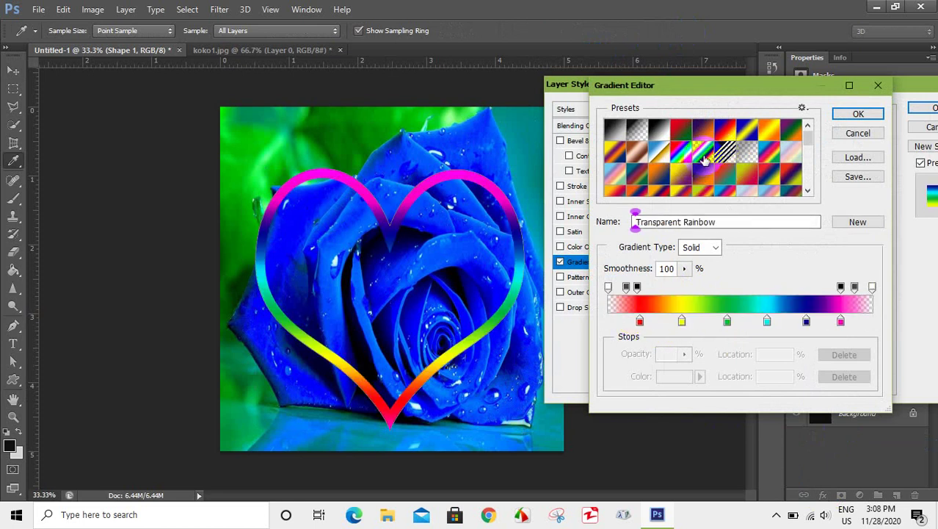
left_click(680, 152)
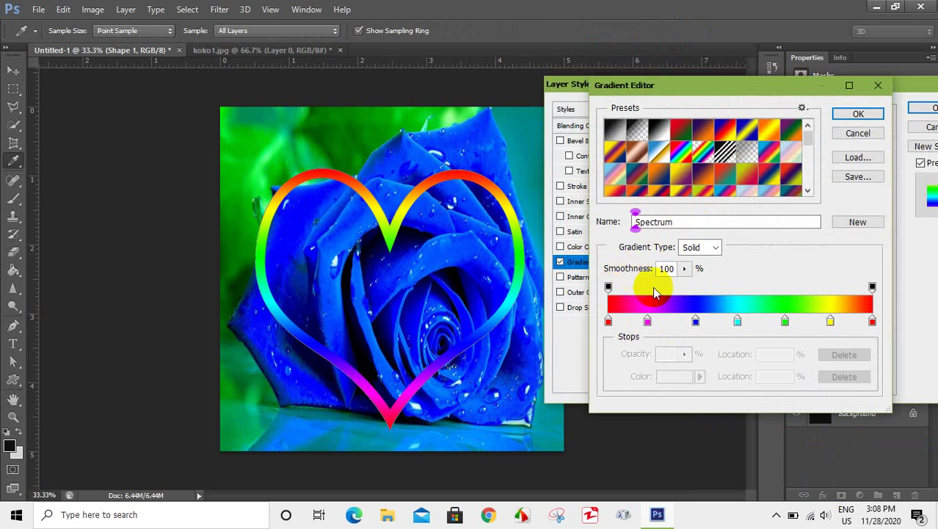
Recolour the gradient's blue stop at 33% to yellow-green a8ff00 and apply the layer style.
left_click(695, 321)
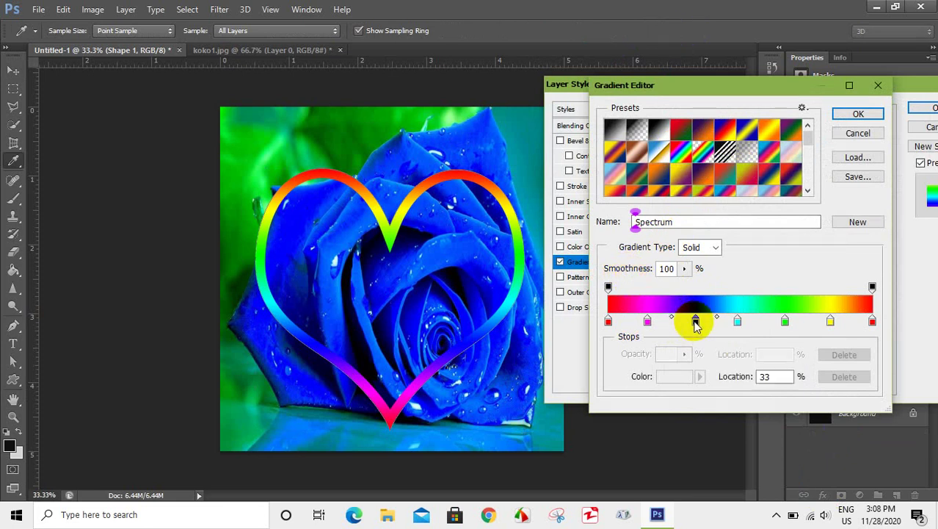
left_click(673, 376)
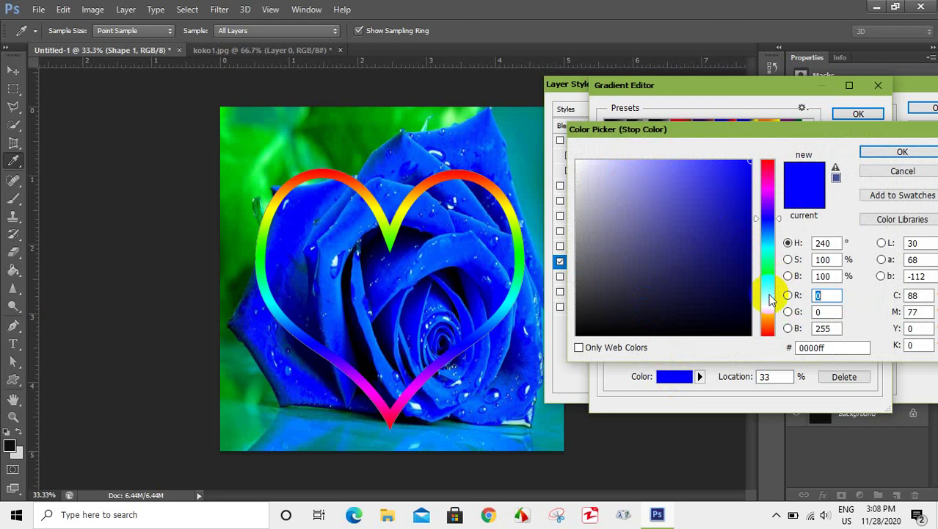
left_click(769, 280)
left_click(769, 295)
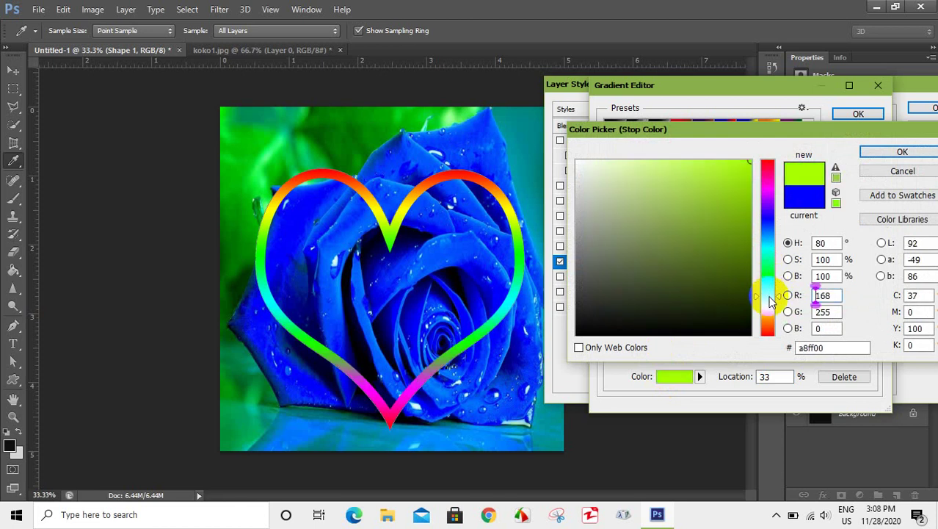
left_click(916, 151)
left_click(859, 115)
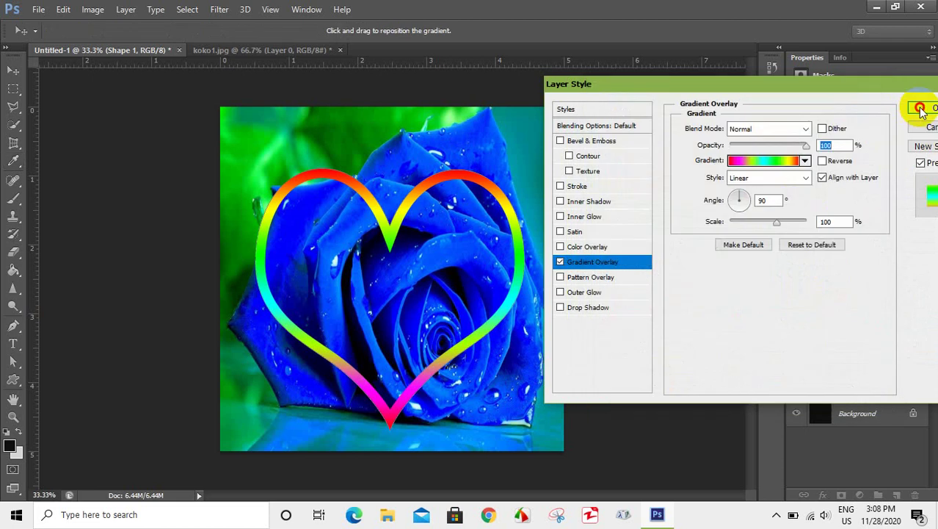
left_click(920, 109)
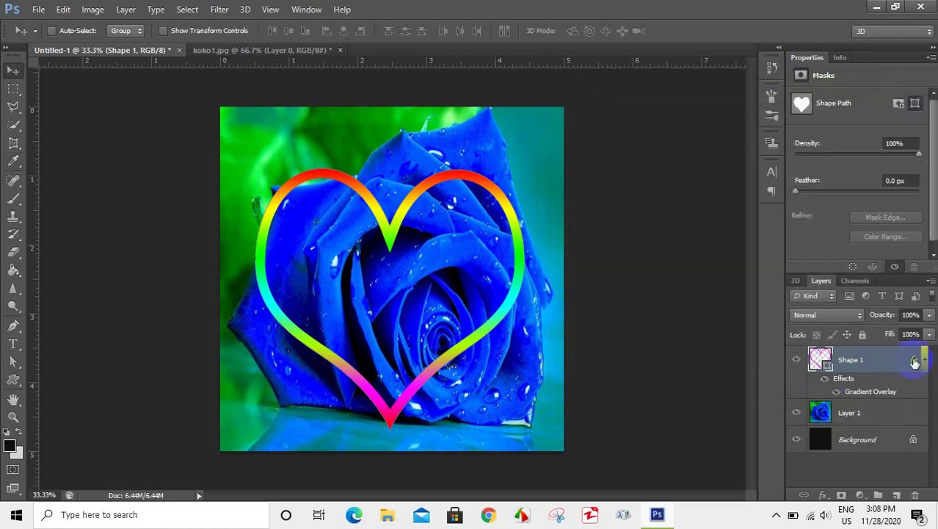
Collapse the Shape 1 layer's effects list and rasterize the layer.
left_click(922, 360)
right_click(864, 359)
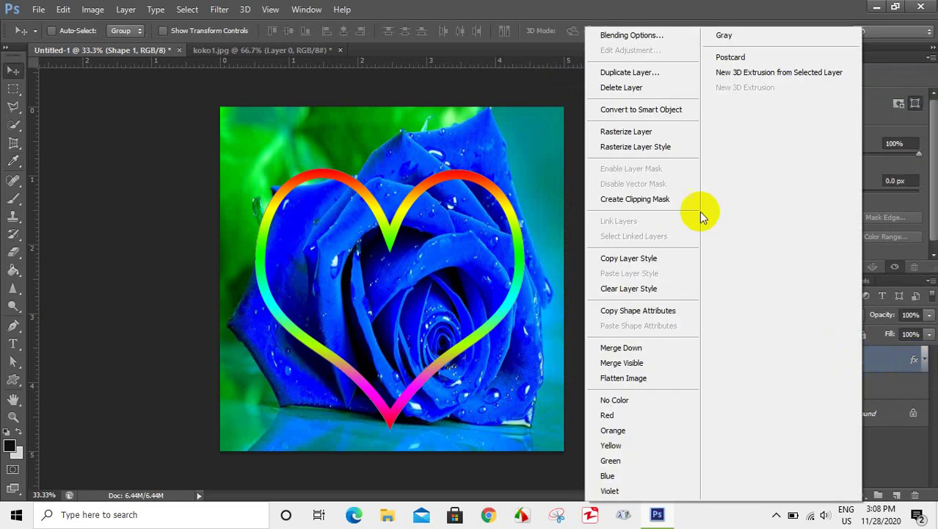
left_click(634, 133)
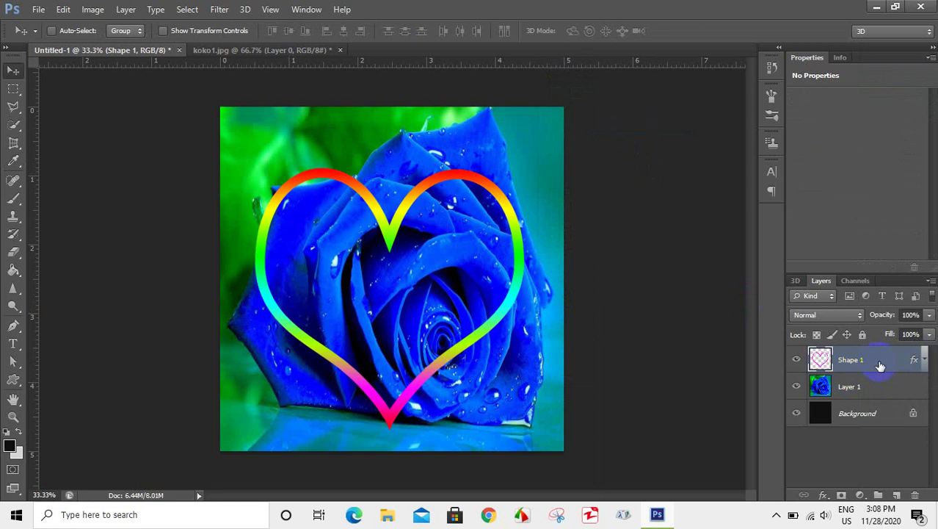
Duplicate the rasterized Shape 1 heart layer, hide the duplicate and make the original Shape 1 layer active.
key("ctrl+j")
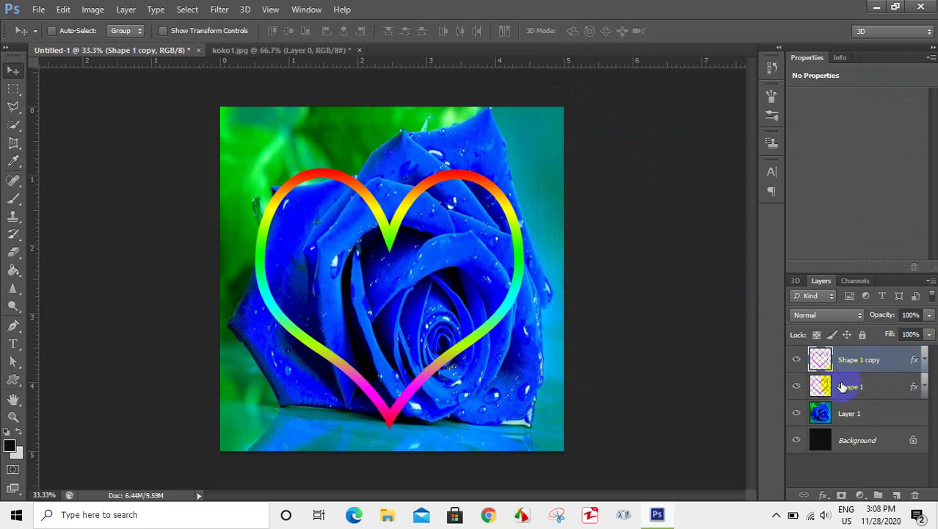
left_click(847, 387)
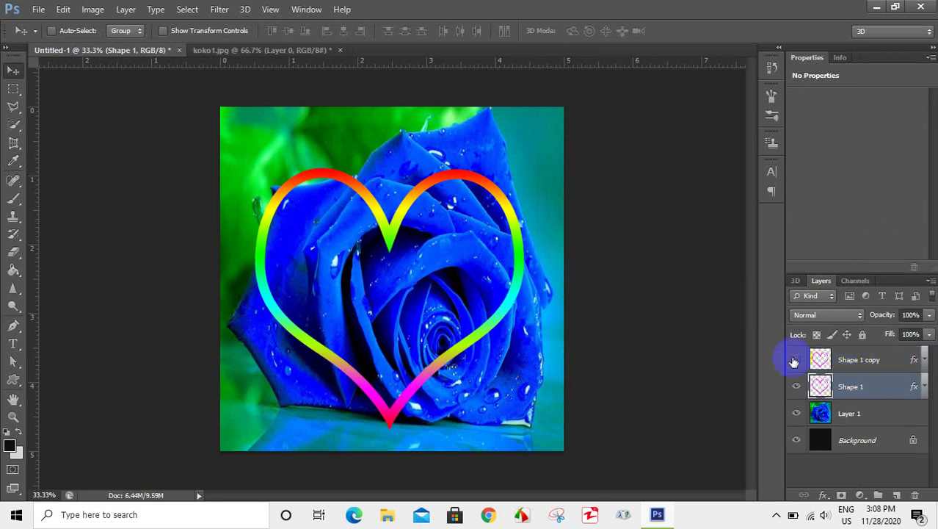
left_click(797, 359)
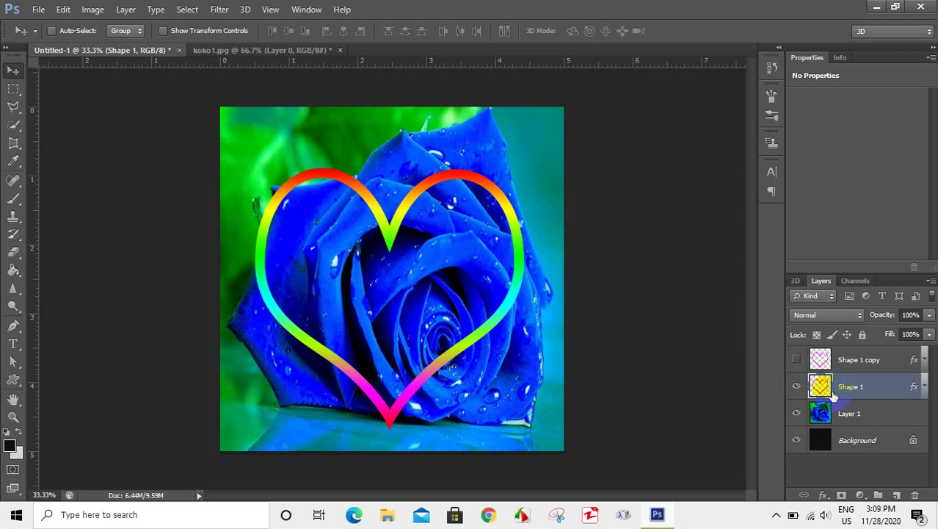
Erase the Shape 1 heart with the 250 px Eraser, leaving only the right lobe's inner segment rising from the centre notch.
left_click(14, 251)
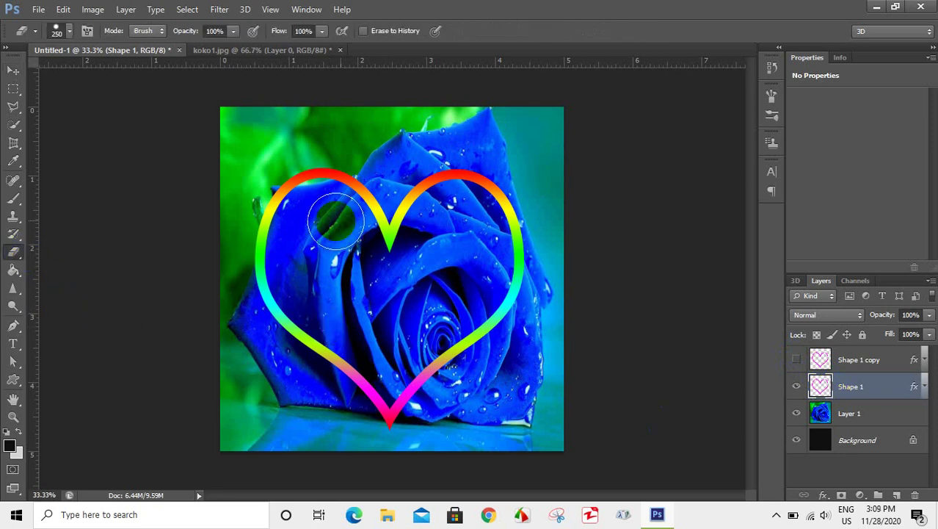
mouse_move(420, 223)
left_mouse_down()
mouse_move(421, 249)
mouse_move(458, 181)
mouse_move(491, 182)
mouse_move(511, 235)
mouse_move(513, 284)
mouse_move(480, 335)
mouse_move(379, 416)
mouse_move(283, 330)
mouse_move(270, 281)
mouse_move(276, 206)
mouse_move(293, 178)
mouse_move(342, 174)
mouse_move(370, 198)
mouse_move(361, 220)
left_mouse_up()
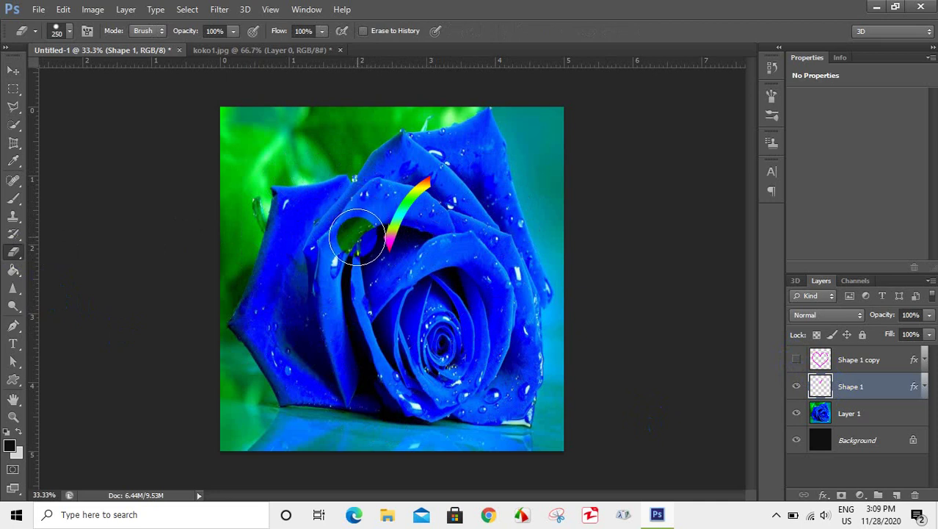
mouse_move(361, 222)
left_mouse_down()
mouse_move(361, 242)
mouse_move(361, 226)
left_mouse_up()
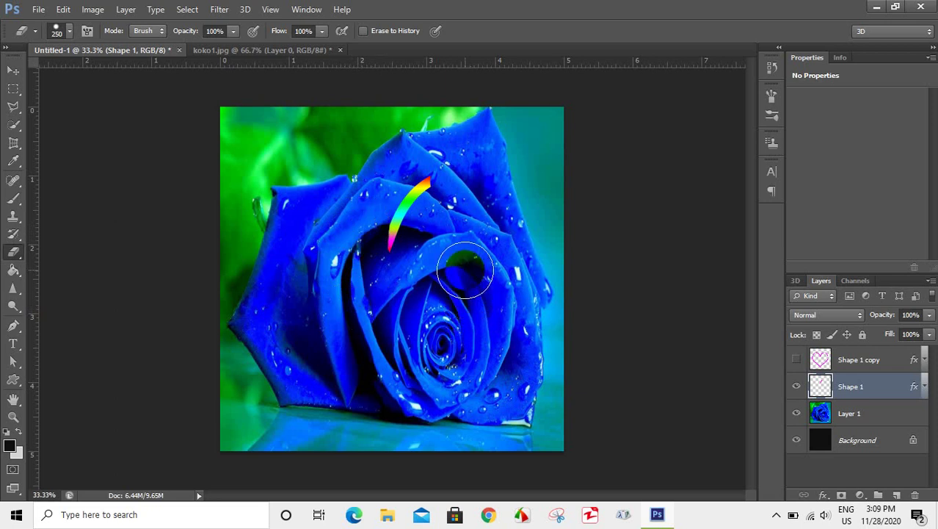
Show the Shape 1 copy layer again and duplicate it.
left_click(798, 361)
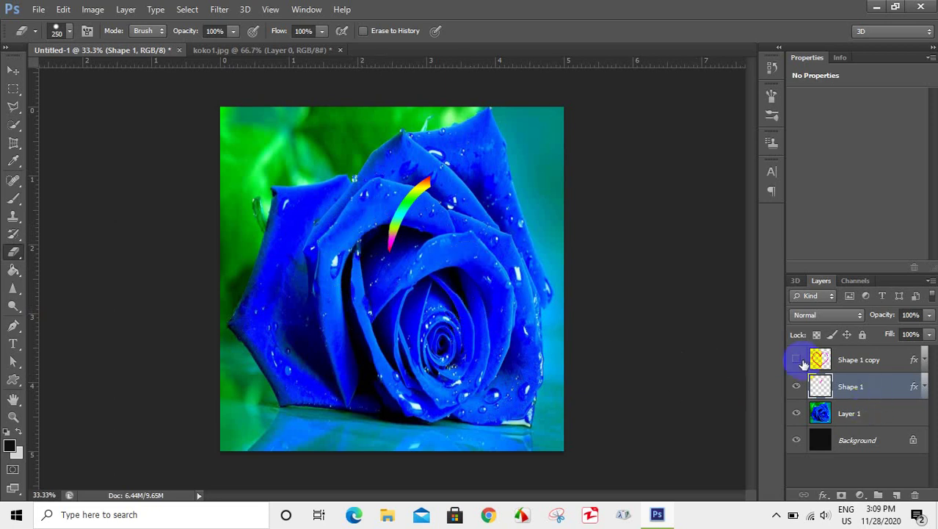
left_click(798, 361)
left_click(830, 362)
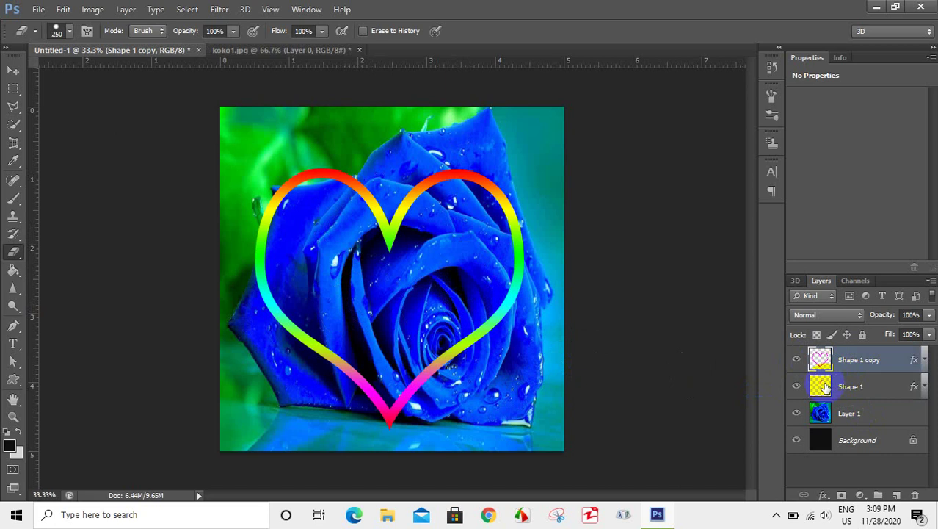
key("ctrl+j")
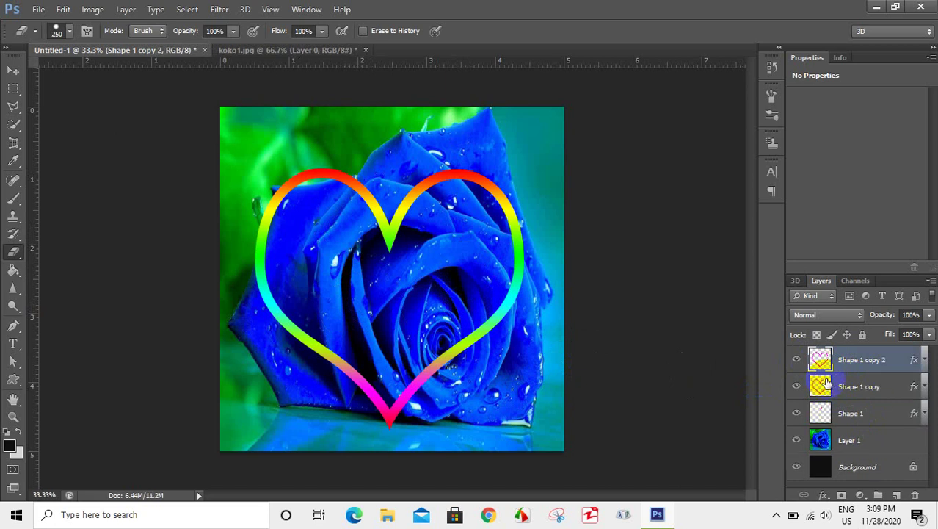
Hide the new duplicate and erase Shape 1 copy down to the arc over the right lobe's top, adjoining the Shape 1 segment.
left_click(799, 360)
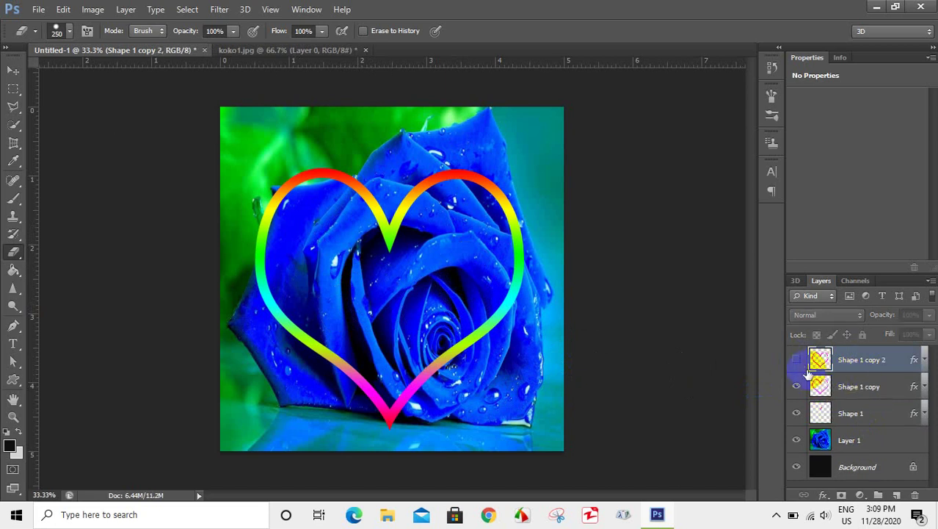
left_click(822, 386)
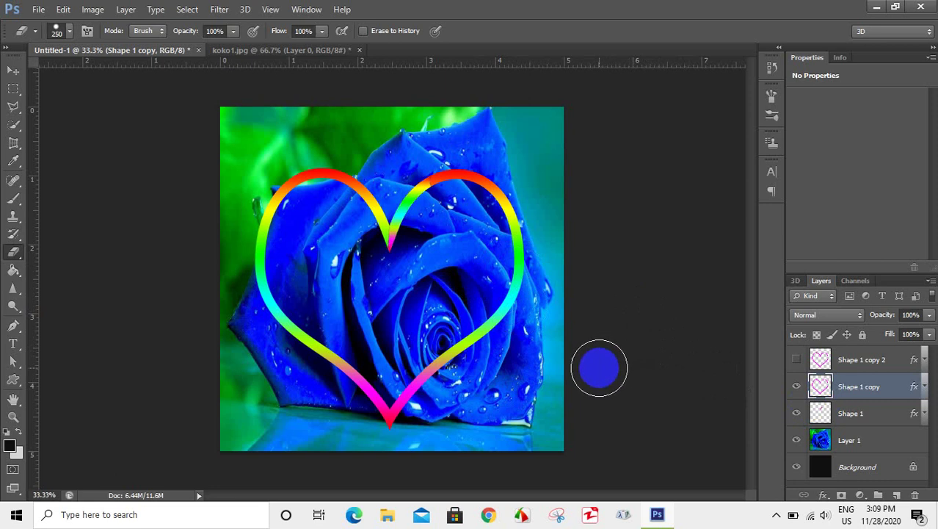
left_click(431, 222)
mouse_move(431, 222)
left_mouse_down()
mouse_move(455, 199)
mouse_move(461, 173)
mouse_move(497, 182)
mouse_move(511, 197)
mouse_move(506, 289)
mouse_move(491, 324)
mouse_move(416, 388)
mouse_move(400, 416)
mouse_move(377, 414)
mouse_move(331, 369)
mouse_move(297, 309)
mouse_move(271, 232)
mouse_move(276, 186)
mouse_move(332, 168)
mouse_move(357, 197)
mouse_move(385, 284)
mouse_move(442, 333)
mouse_move(460, 317)
mouse_move(520, 304)
left_mouse_up()
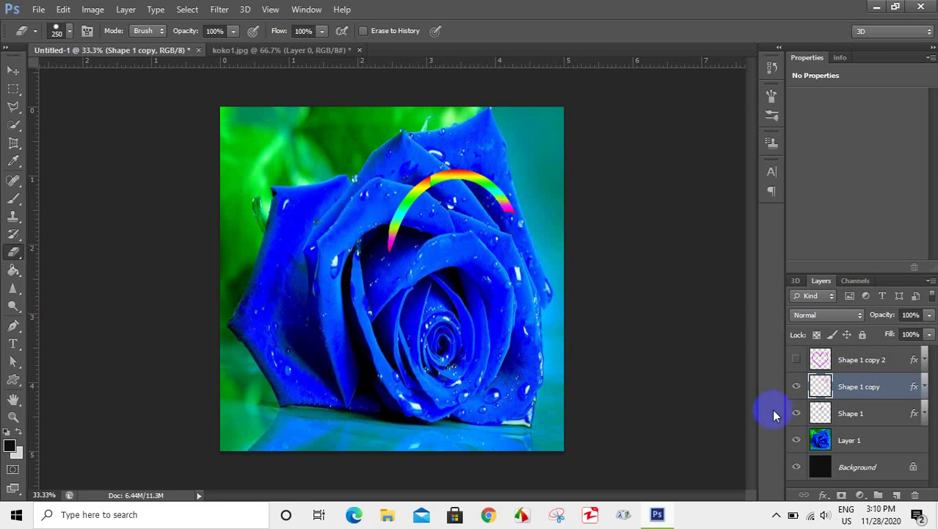
Show the full heart on Shape 1 copy 2 and duplicate that layer.
left_click(823, 360)
left_click(798, 360)
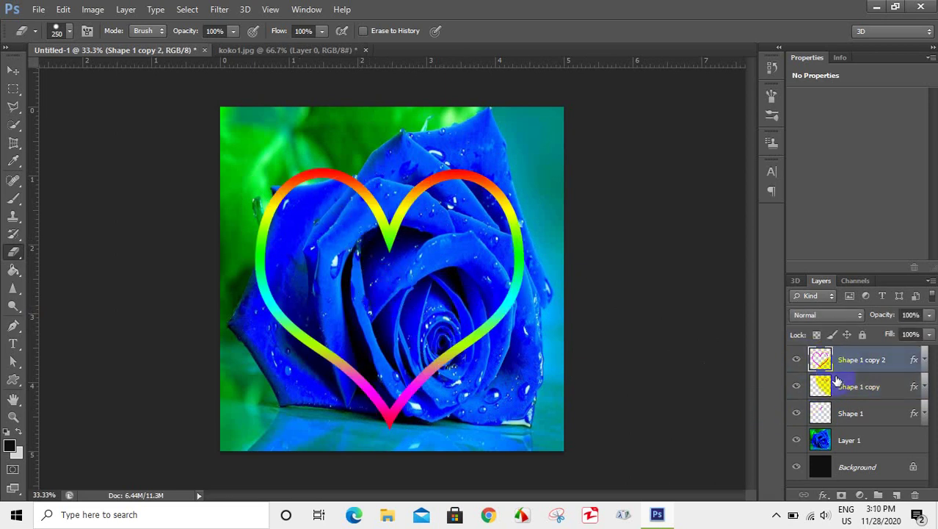
left_click_drag(827, 391, 821, 389)
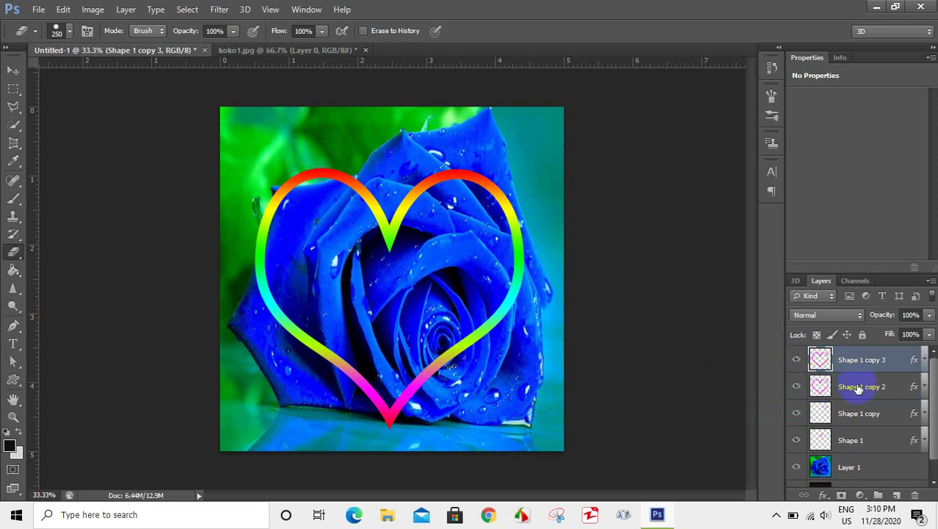
Hide Shape 1 copy 3 and erase Shape 1 copy 2 down to the heart's outer right side, clearing its overlap with Shape 1 copy.
left_click(857, 388)
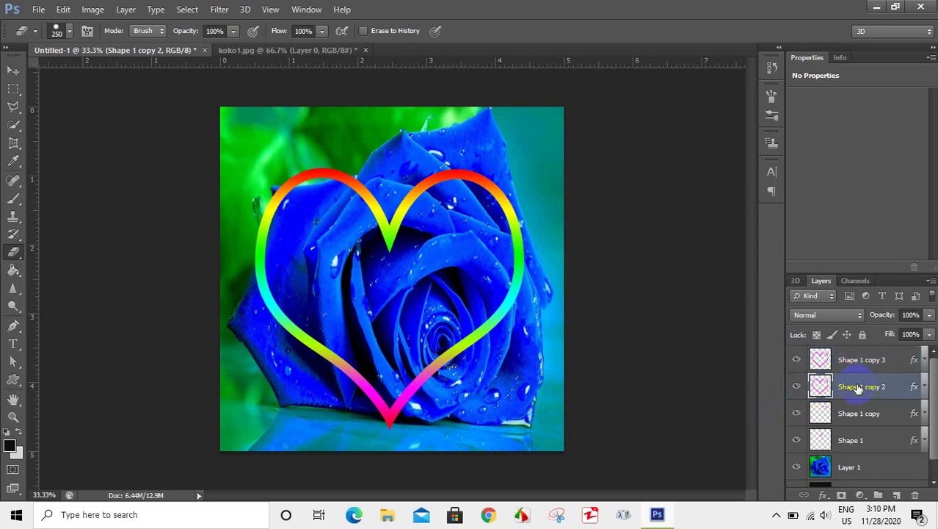
left_click(797, 362)
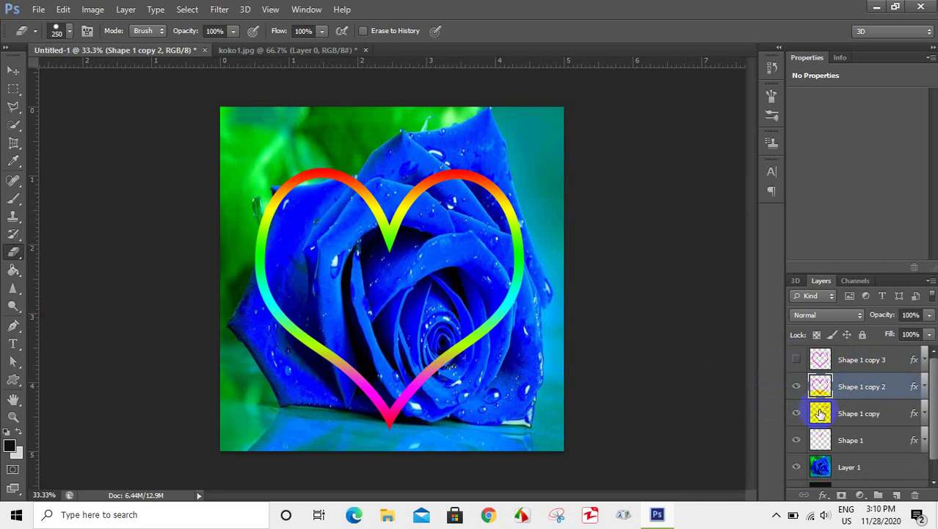
left_click(821, 413, "ctrl")
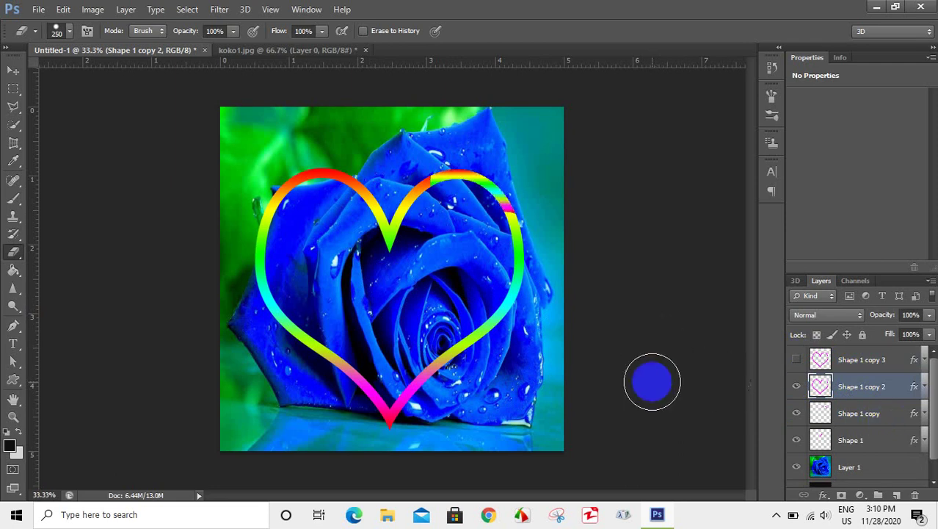
left_click_drag(504, 242, 497, 301)
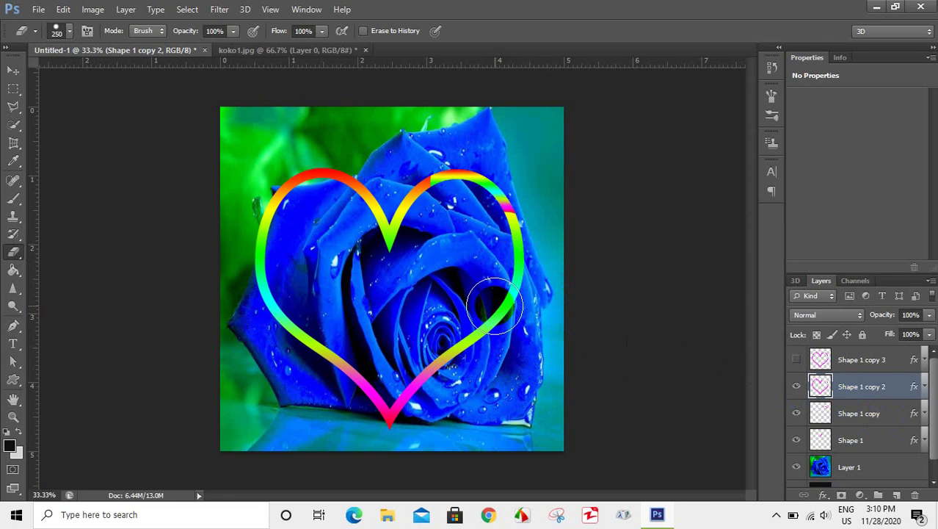
mouse_move(489, 311)
left_mouse_down()
mouse_move(416, 389)
mouse_move(412, 406)
mouse_move(376, 411)
mouse_move(279, 291)
mouse_move(263, 240)
mouse_move(289, 186)
mouse_move(311, 180)
mouse_move(368, 212)
mouse_move(373, 235)
mouse_move(429, 163)
left_mouse_up()
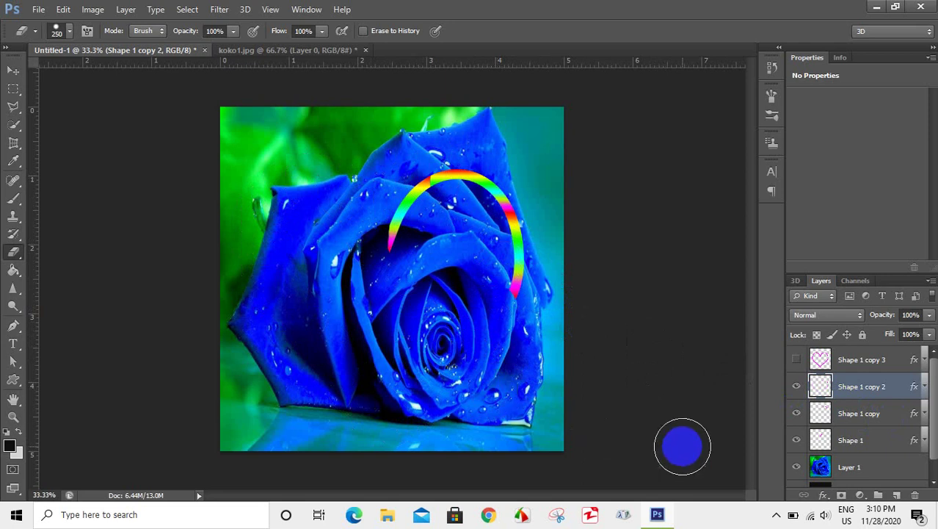
Show the Shape 1 copy 3 layer and duplicate it, keeping Shape 1 copy 3 active.
left_click(822, 385)
left_click(839, 363)
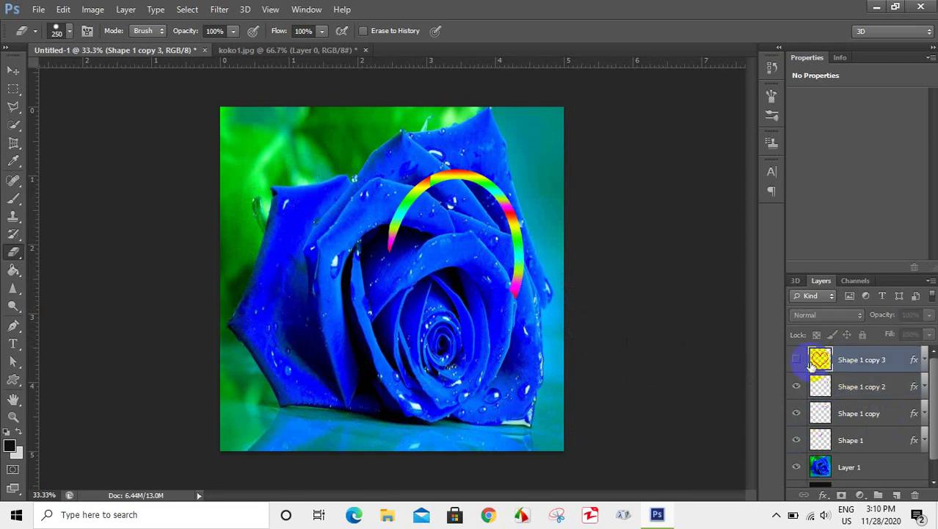
left_click(795, 363)
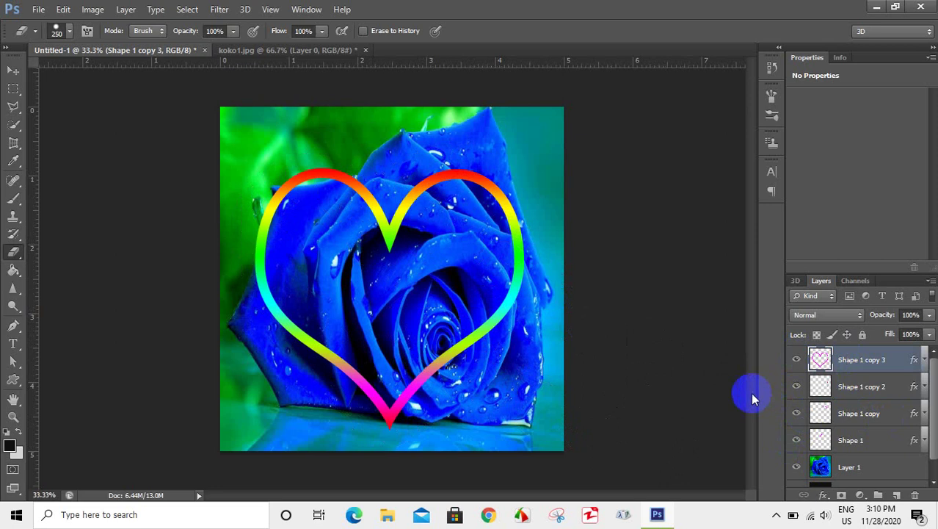
left_click_drag(820, 387, 820, 359)
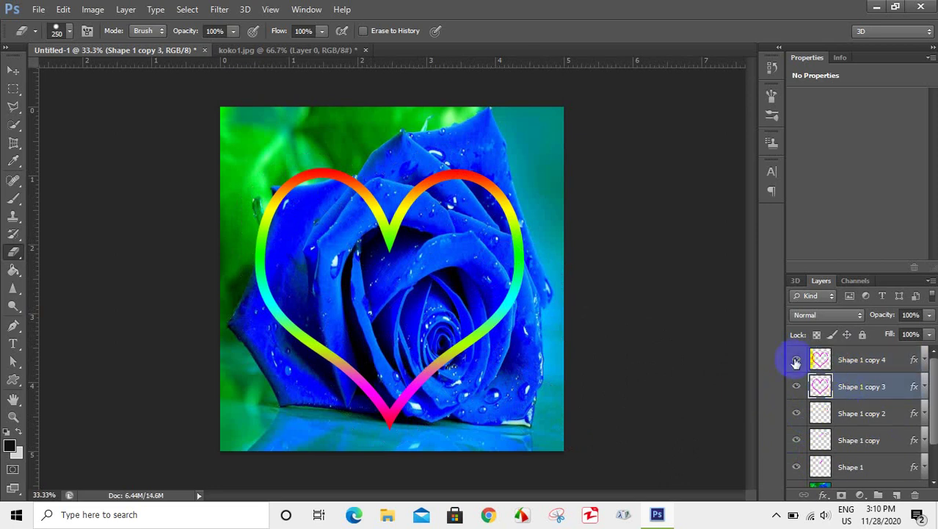
Hide Shape 1 copy 4 and erase Shape 1 copy 3 down to the lower-right segment, using Shape 1 copy 2's outline to clear the overlap.
left_click(796, 361)
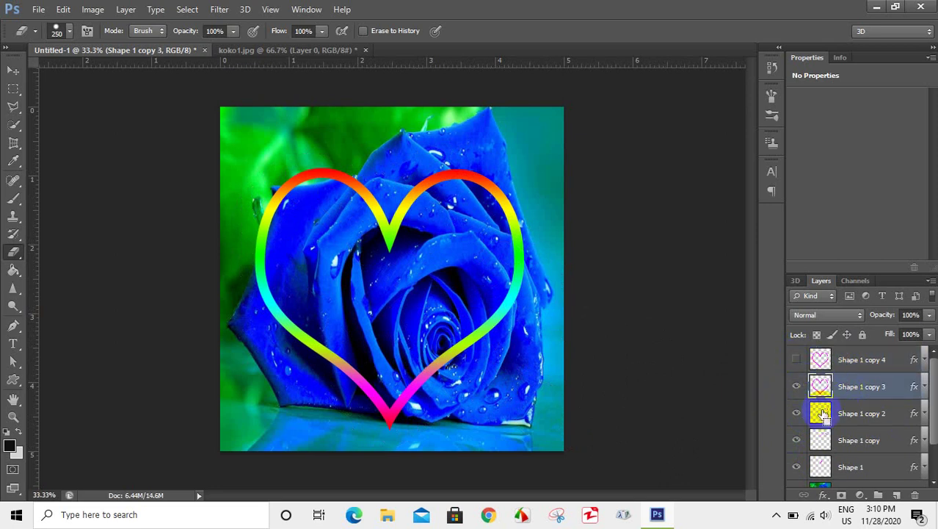
left_click(822, 413, "ctrl")
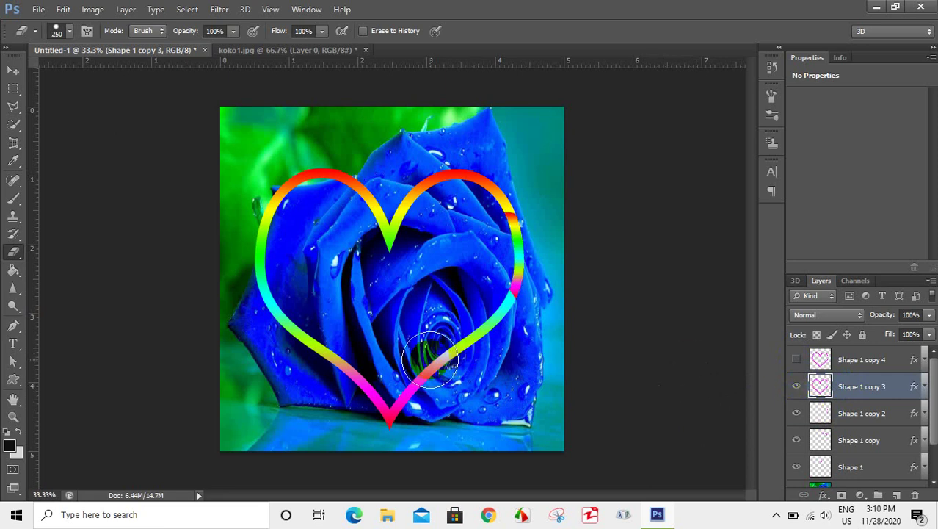
mouse_move(428, 360)
left_mouse_down()
mouse_move(393, 417)
mouse_move(351, 388)
mouse_move(280, 265)
mouse_move(273, 231)
mouse_move(282, 193)
mouse_move(297, 180)
mouse_move(345, 183)
mouse_move(372, 232)
mouse_move(417, 182)
mouse_move(464, 173)
mouse_move(493, 195)
mouse_move(522, 253)
left_mouse_up()
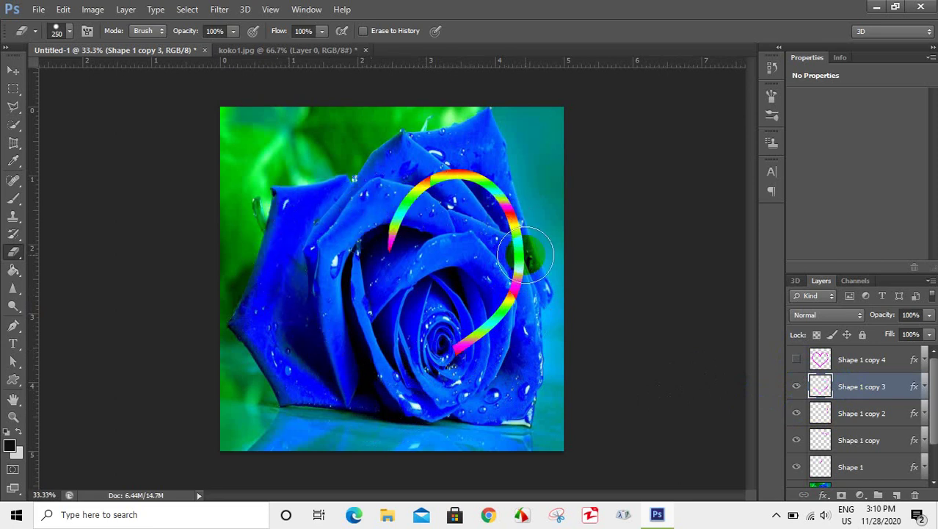
Make the Shape 1 copy 4 heart visible and duplicate its layer.
left_click(797, 360)
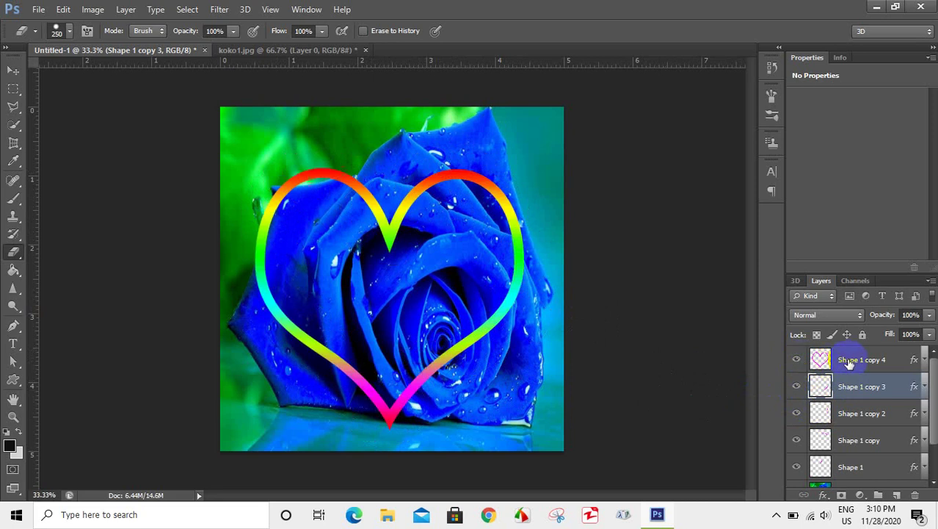
left_click(830, 359)
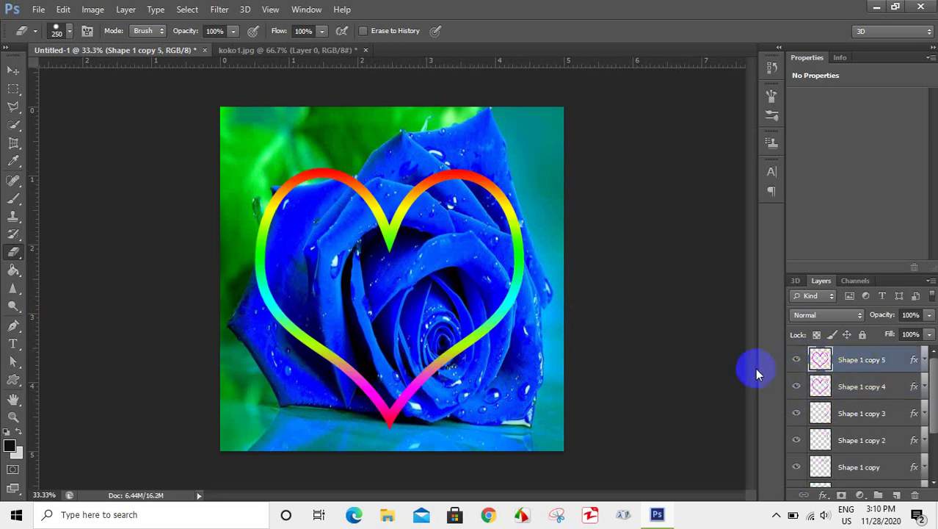
Hide Shape 1 copy 5 and erase Shape 1 copy 4 down to the segment running from the lower-right side to the bottom tip.
left_click(822, 387)
left_click(798, 361)
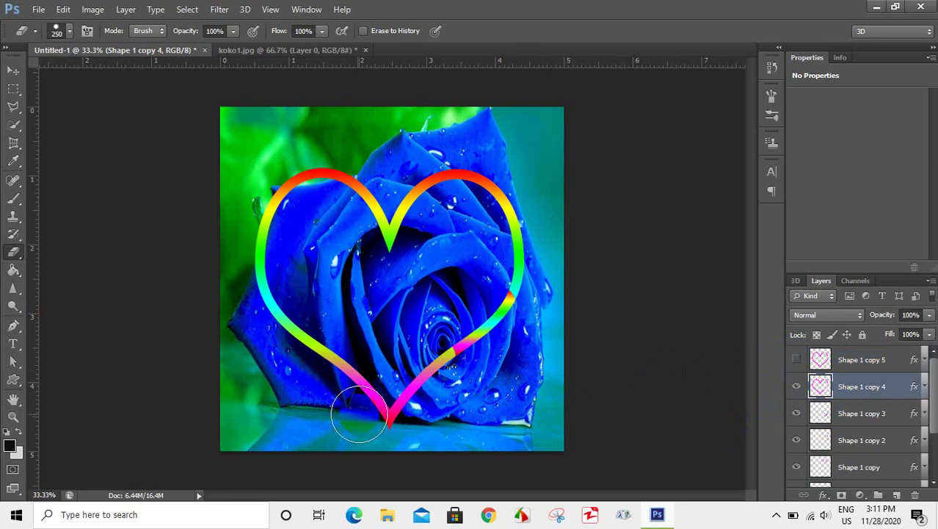
mouse_move(361, 410)
left_mouse_down()
mouse_move(320, 423)
mouse_move(346, 381)
mouse_move(280, 317)
mouse_move(262, 255)
mouse_move(265, 218)
mouse_move(294, 177)
mouse_move(318, 171)
mouse_move(370, 193)
mouse_move(392, 244)
mouse_move(409, 209)
mouse_move(440, 181)
mouse_move(479, 185)
mouse_move(511, 208)
mouse_move(511, 294)
left_mouse_up()
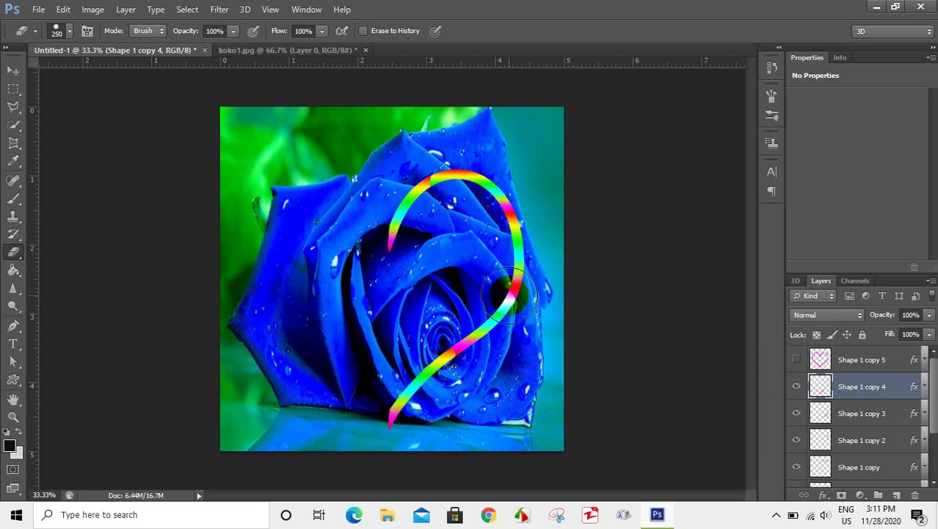
Show the Shape 1 copy 5 layer, duplicate it and make Shape 1 copy 5 active.
left_click(797, 359)
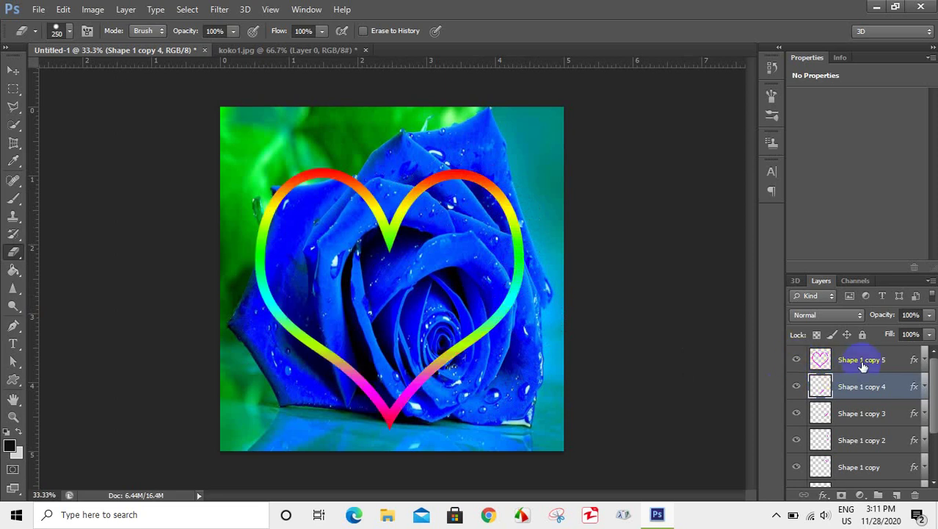
left_click(864, 365)
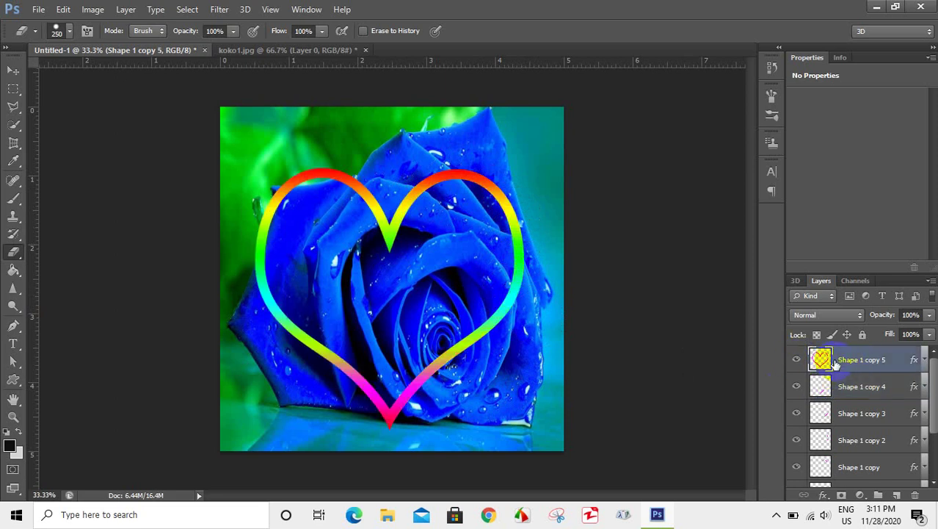
left_click(857, 395)
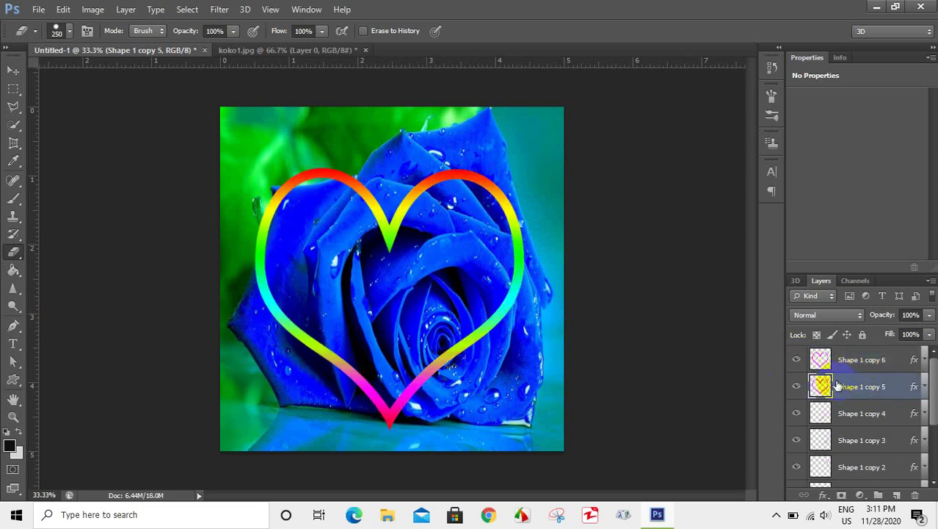
Hide Shape 1 copy 6 and erase Shape 1 copy 5 down to the segment rising left from the bottom tip, clearing its overlap with Shape 1 copy 4.
left_click(796, 360)
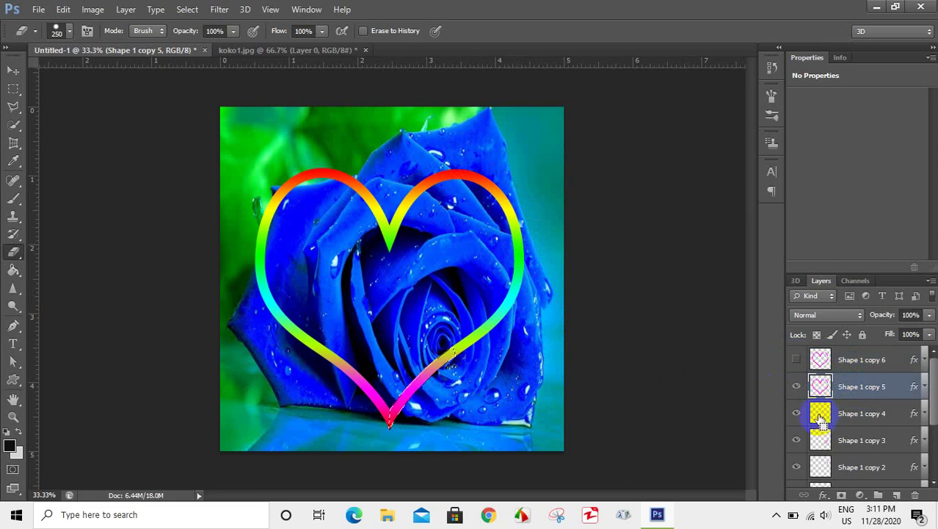
mouse_move(820, 417)
left_mouse_down()
mouse_move(676, 381)
mouse_move(628, 413)
mouse_move(486, 417)
mouse_move(467, 432)
mouse_move(392, 430)
mouse_move(353, 392)
mouse_move(334, 336)
mouse_move(306, 336)
mouse_move(290, 320)
mouse_move(268, 249)
mouse_move(276, 216)
mouse_move(321, 174)
mouse_move(352, 183)
mouse_move(391, 244)
left_mouse_up()
mouse_move(514, 259)
left_mouse_down()
mouse_move(513, 275)
mouse_move(450, 354)
mouse_move(493, 327)
mouse_move(511, 300)
left_mouse_up()
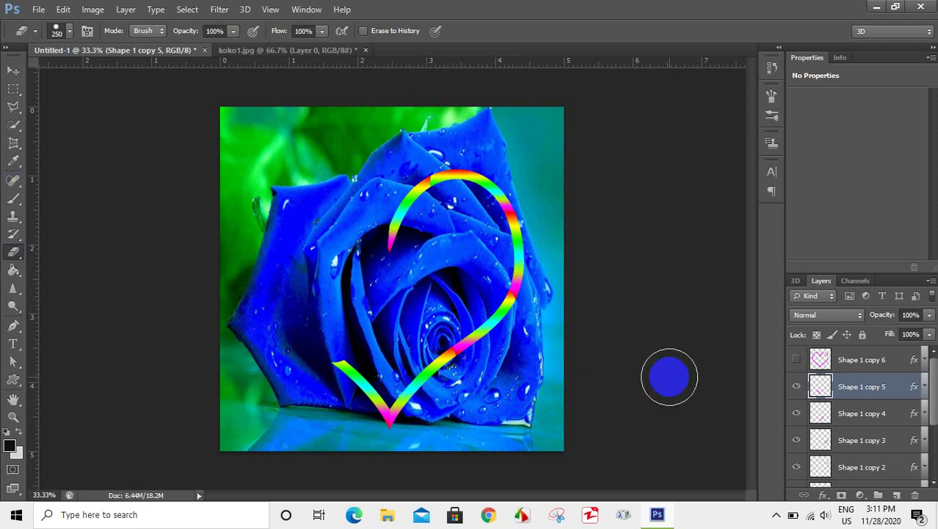
left_click(822, 384)
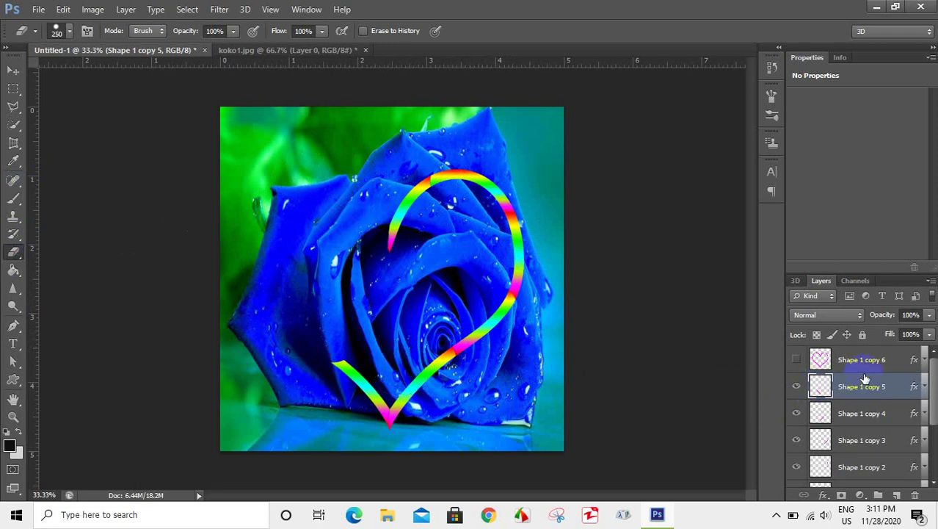
Make the Shape 1 copy 8 heart visible and duplicate its layer.
key("ctrl+j")
key("ctrl+j")
left_click(820, 361)
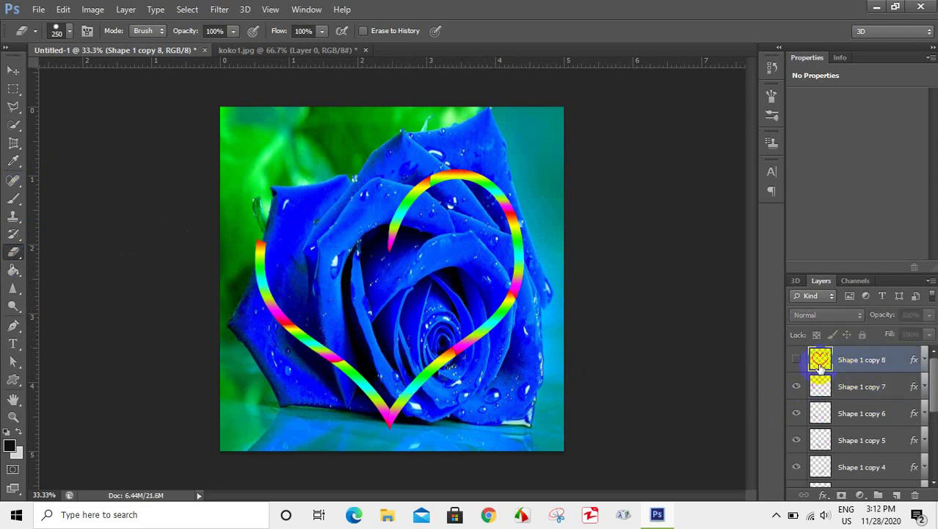
left_click(797, 360)
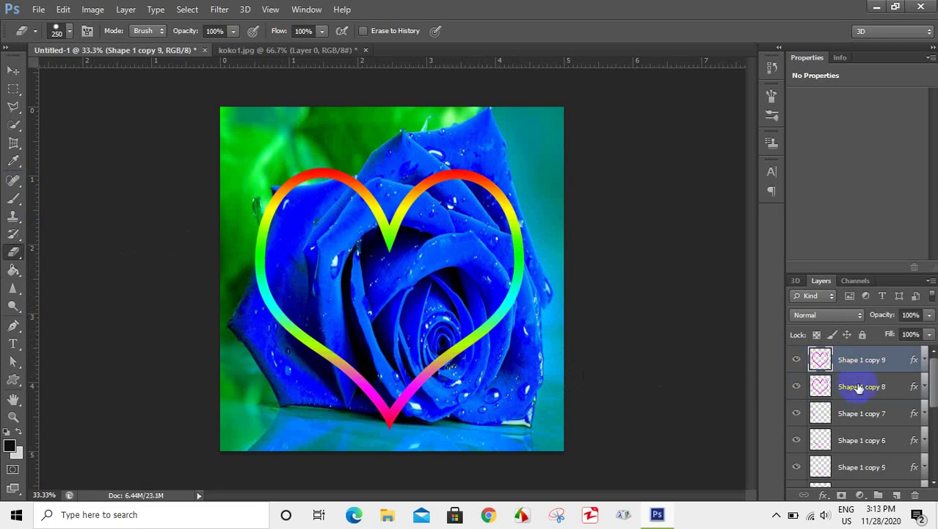
Hide Shape 1 copy 9 and erase Shape 1 copy 8 down to the upper-left arc of the left lobe, clearing its overlap with Shape 1 copy 7.
left_click(804, 380)
left_click(798, 360)
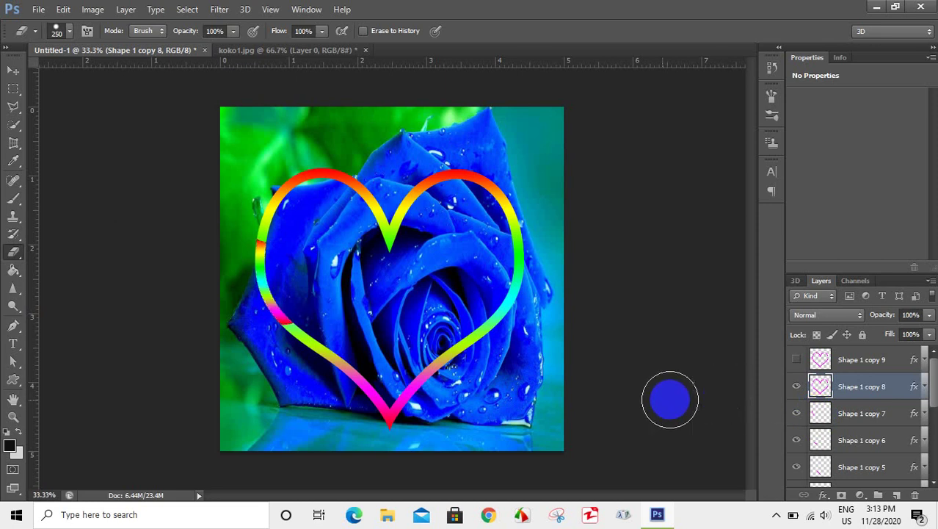
mouse_move(336, 163)
left_mouse_down()
mouse_move(386, 236)
mouse_move(407, 194)
mouse_move(443, 175)
mouse_move(514, 199)
mouse_move(521, 233)
mouse_move(473, 337)
mouse_move(398, 422)
mouse_move(387, 418)
mouse_move(280, 317)
mouse_move(378, 323)
mouse_move(422, 306)
mouse_move(683, 345)
left_mouse_up()
Show the Shape 1 copy 9 heart and clear the part of it that overlaps the Shape 1 segment.
left_click(849, 361)
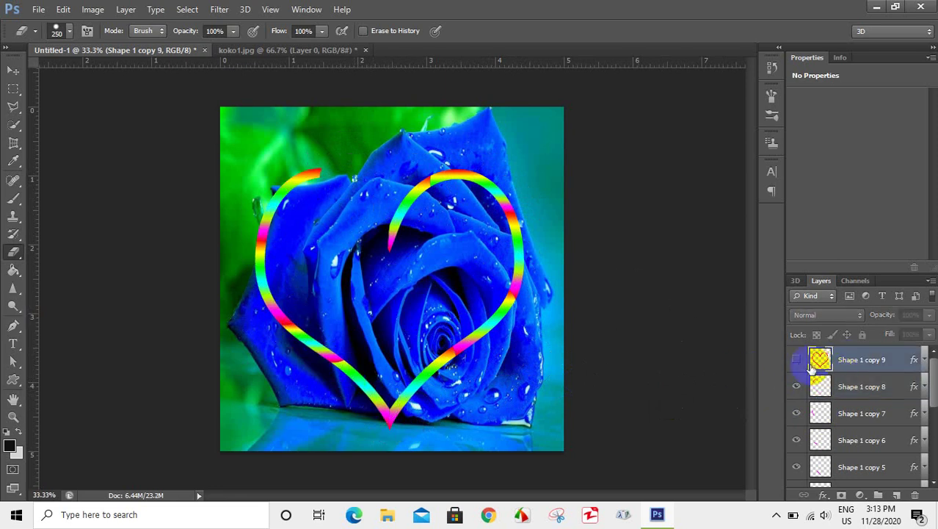
left_click(797, 361)
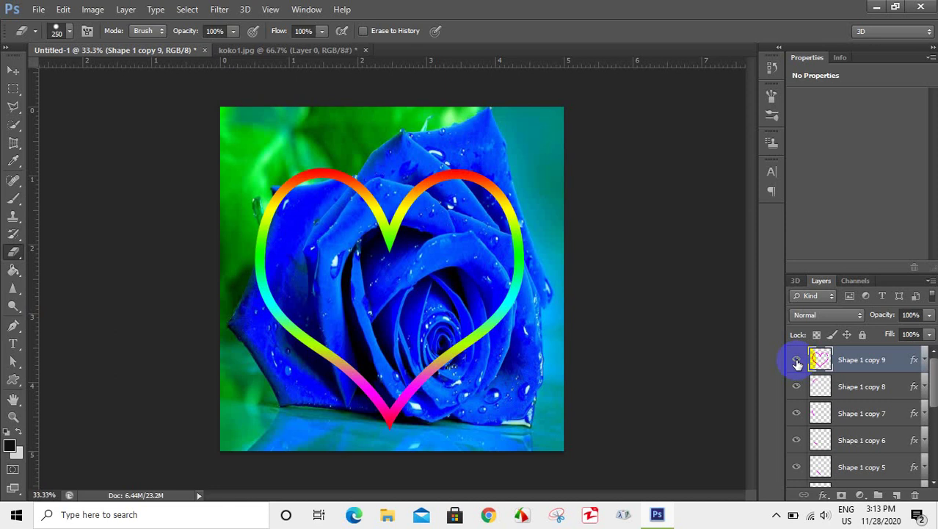
scroll(934, 386, "down", 5)
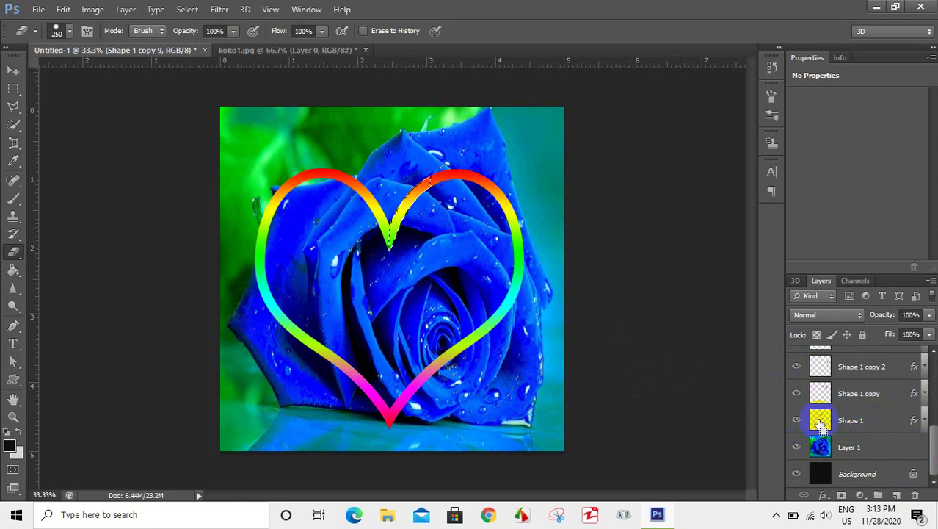
key("ctrl+alt+z")
key("ctrl+alt+z")
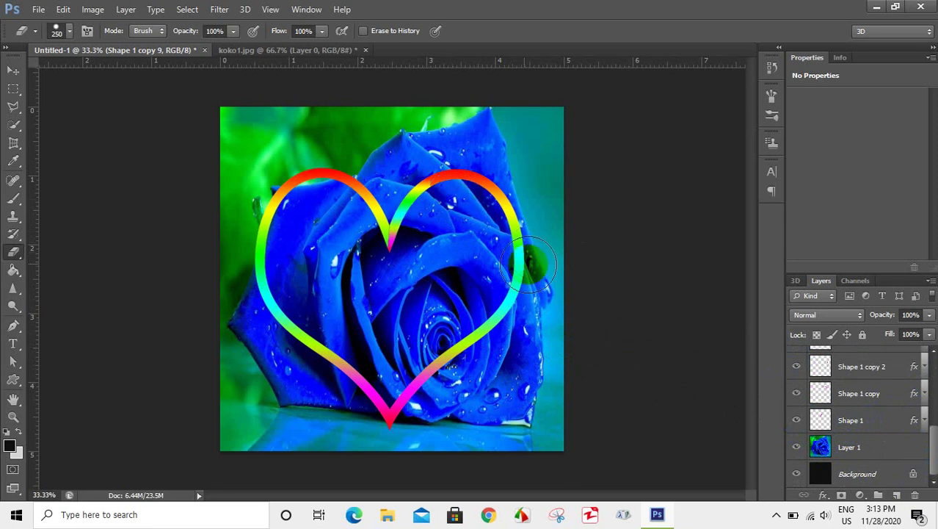
Clear Shape 1 copy 9's overlap with Shape 1 copy 8 and erase it down to the segment from the left lobe's top to the centre notch.
left_click_drag(933, 435, 904, 361)
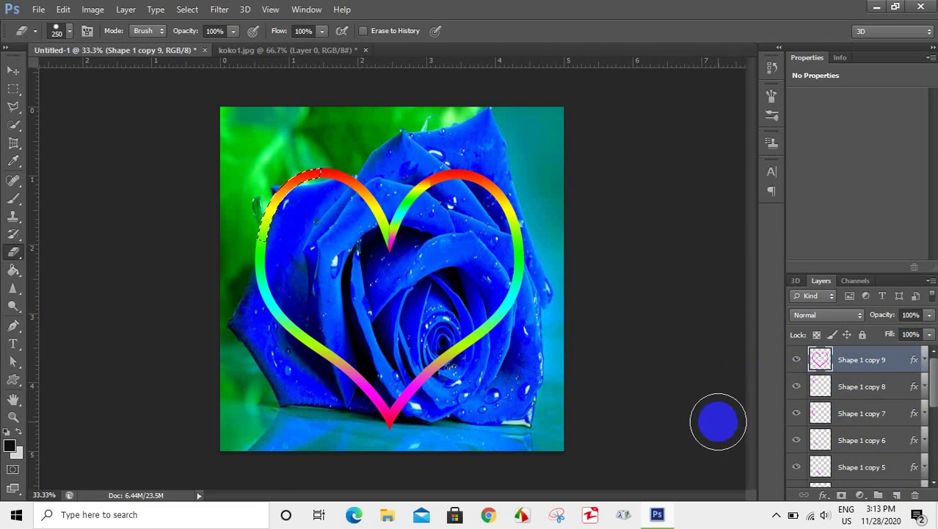
key("ctrl+z")
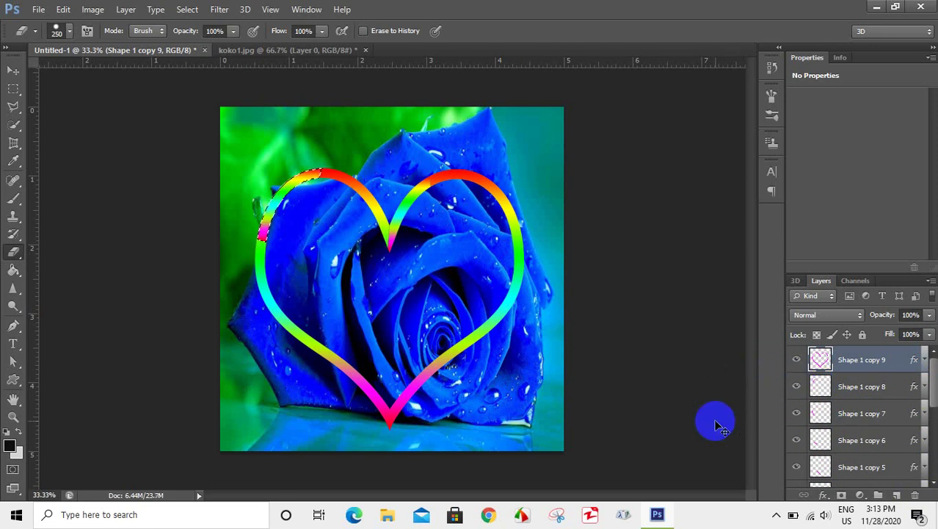
left_click(450, 181)
mouse_move(451, 181)
left_mouse_down()
mouse_move(506, 198)
mouse_move(518, 233)
mouse_move(482, 322)
mouse_move(396, 416)
mouse_move(313, 360)
mouse_move(266, 311)
mouse_move(252, 279)
mouse_move(251, 260)
mouse_move(344, 343)
mouse_move(259, 252)
mouse_move(274, 196)
mouse_move(321, 276)
mouse_move(344, 291)
mouse_move(351, 284)
mouse_move(311, 220)
mouse_move(417, 247)
mouse_move(489, 288)
mouse_move(492, 273)
mouse_move(483, 335)
mouse_move(302, 333)
left_mouse_up()
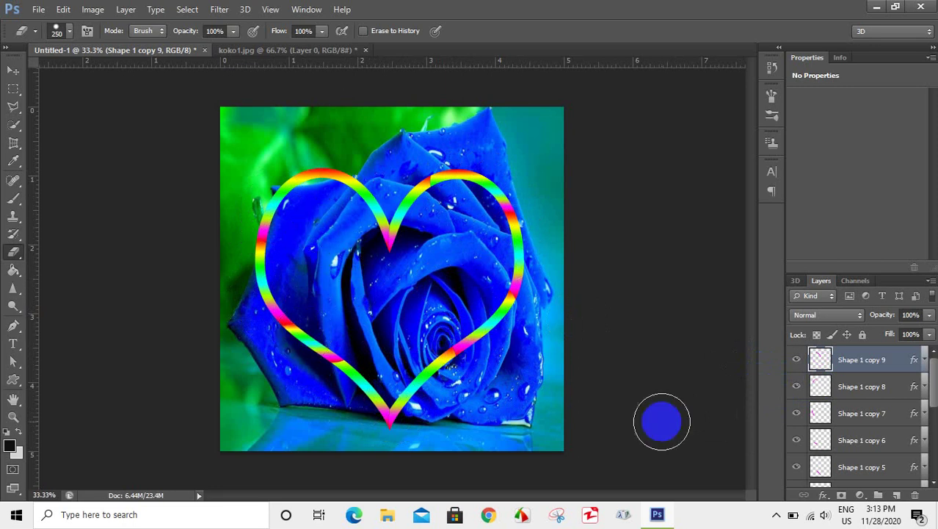
left_click_drag(429, 312, 422, 323)
key("ctrl+z")
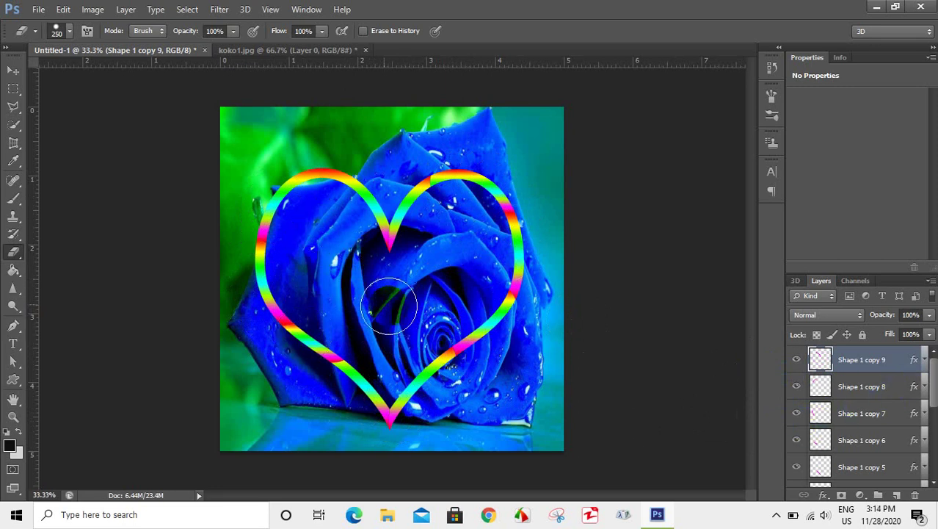
left_click(266, 241)
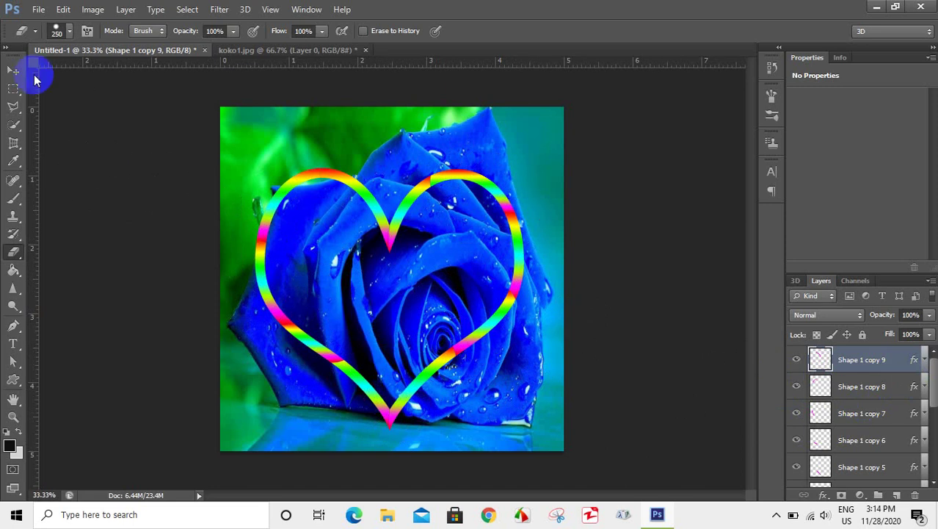
Switch to the Type tool and set the font to Zawgyi-One.
left_click(13, 69)
left_click_drag(351, 277, 6, 354)
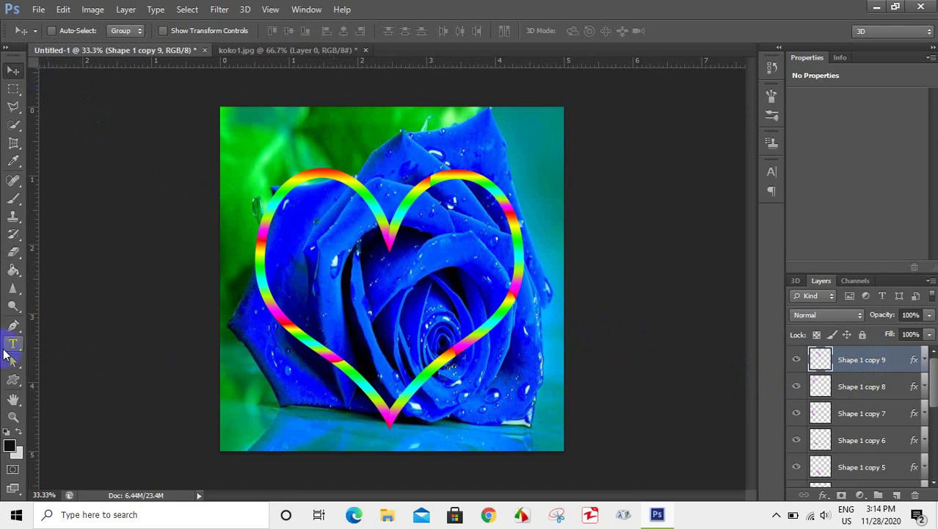
left_click_drag(344, 326, 399, 300)
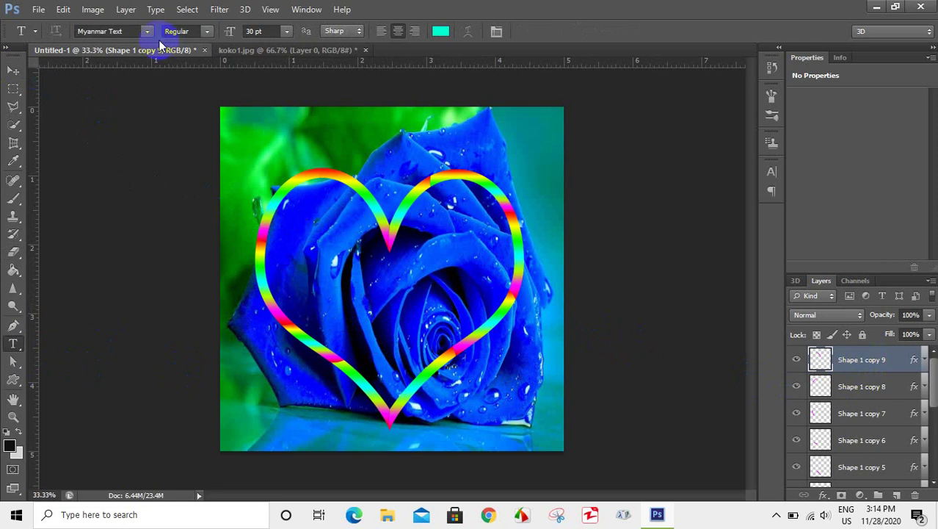
left_click(110, 32)
type("Zawgyi-One")
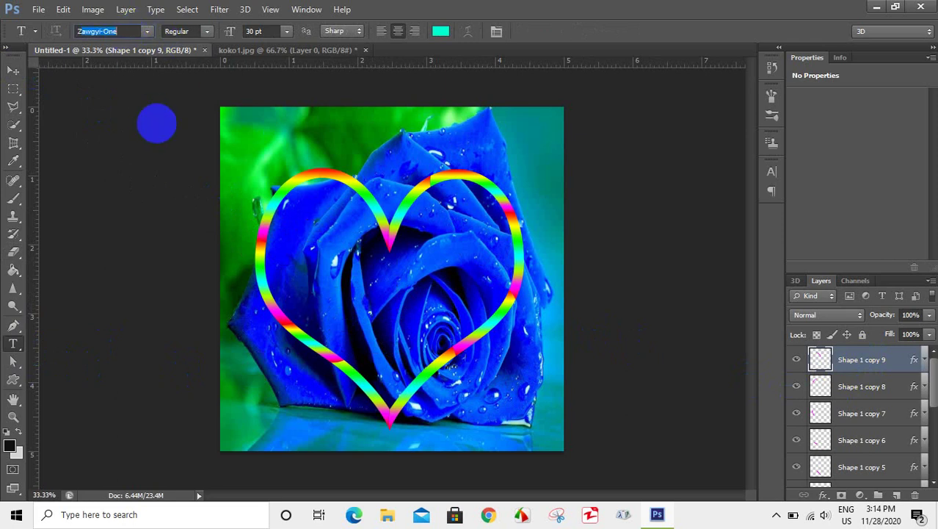
left_click(163, 128)
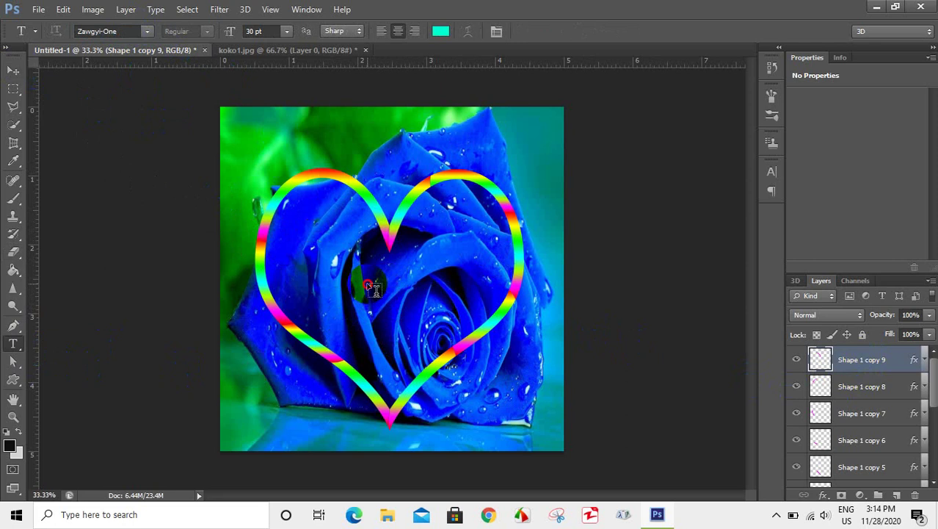
Add the text "I Love You" inside the heart and move it slightly down and right toward the heart's centre.
left_click(369, 286)
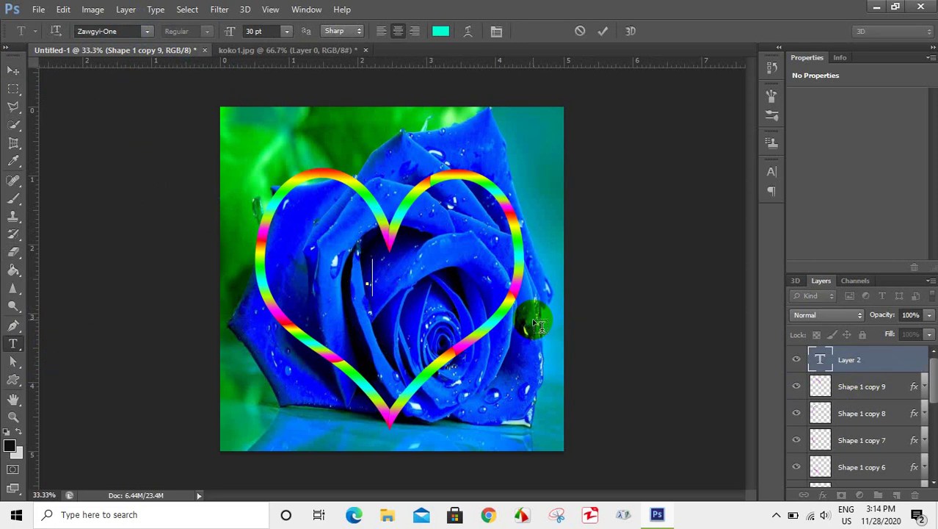
type("I L")
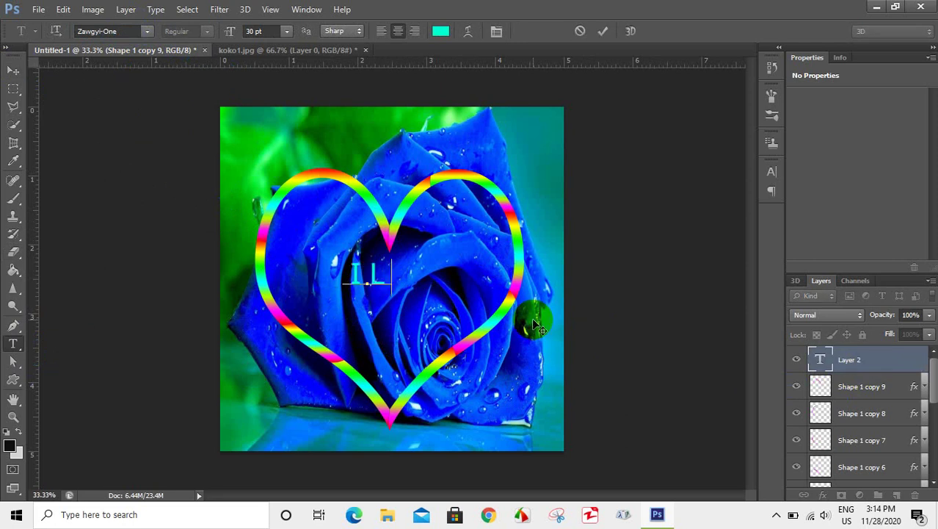
type("ove ")
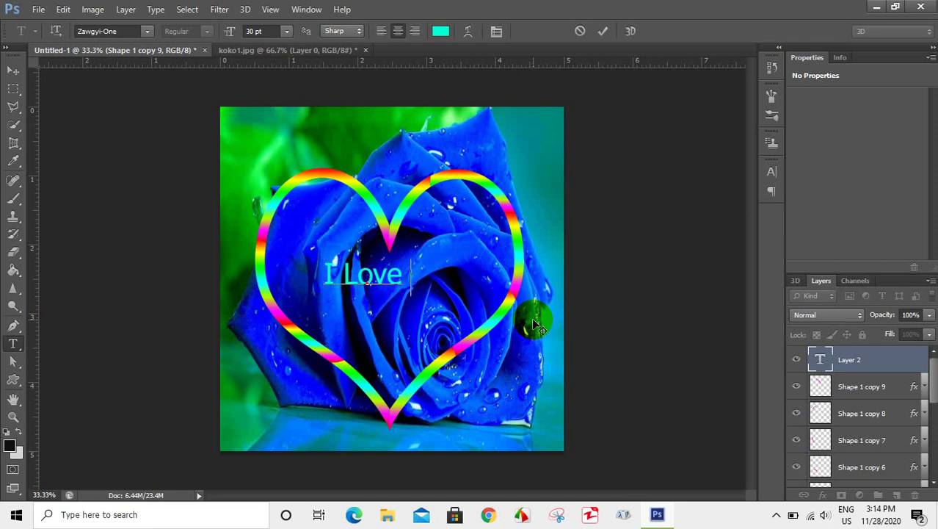
type(" Y")
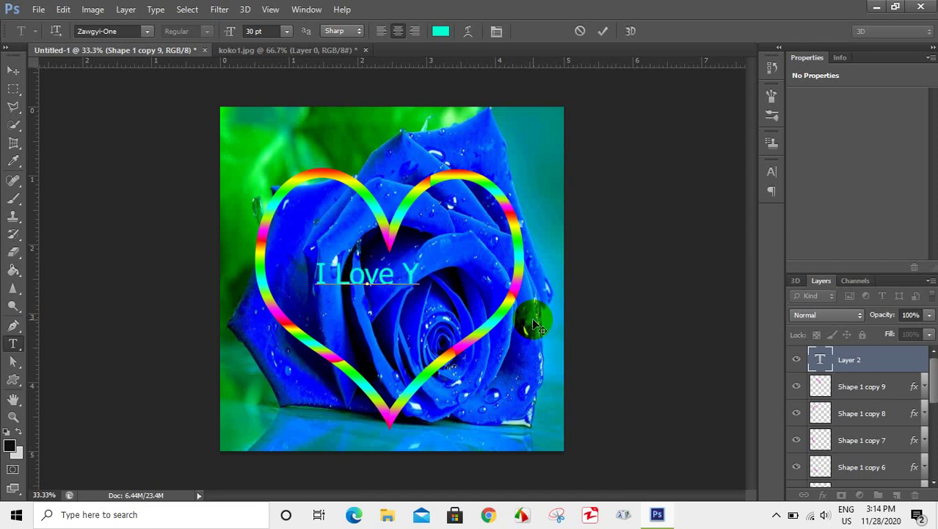
type("ou")
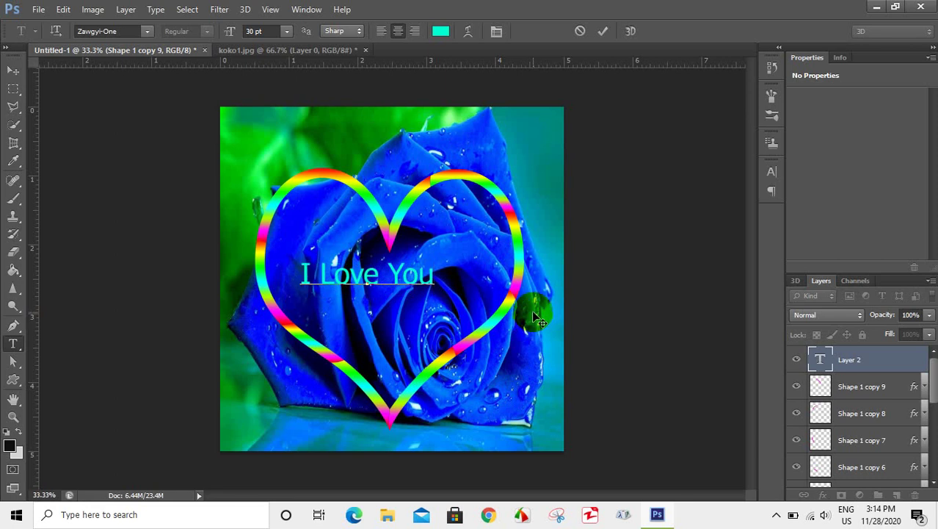
left_click_drag(425, 315, 439, 331)
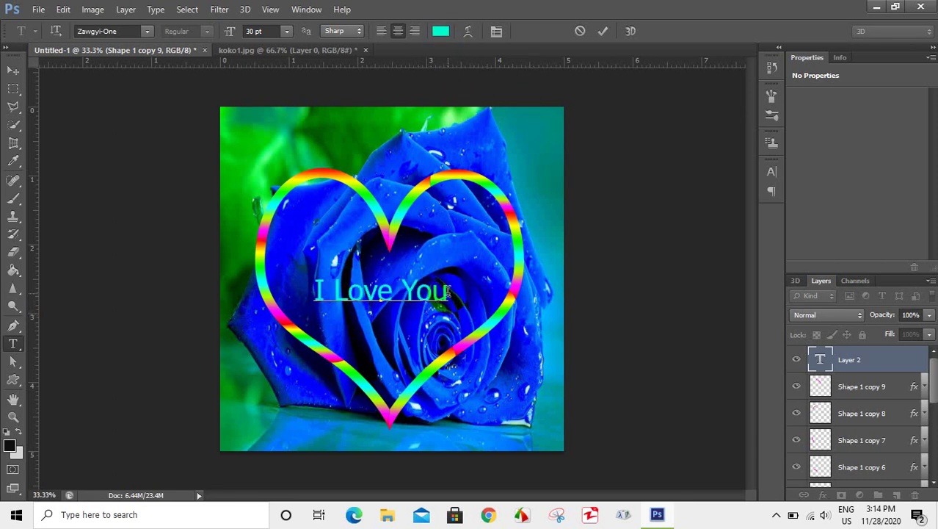
Set the whole "I Love You" text to 36 pt and commit the text edit.
left_click_drag(448, 292, 309, 291)
left_click(287, 31)
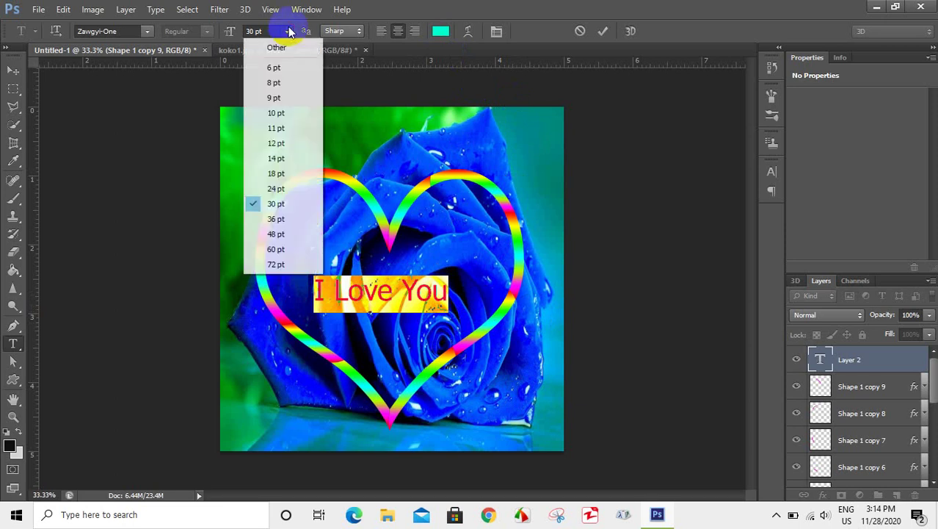
left_click(275, 219)
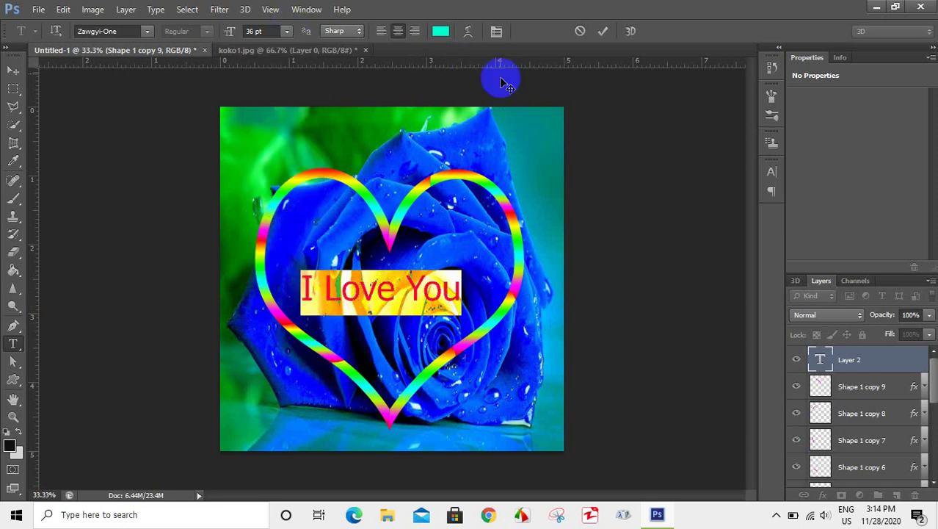
left_click(603, 31)
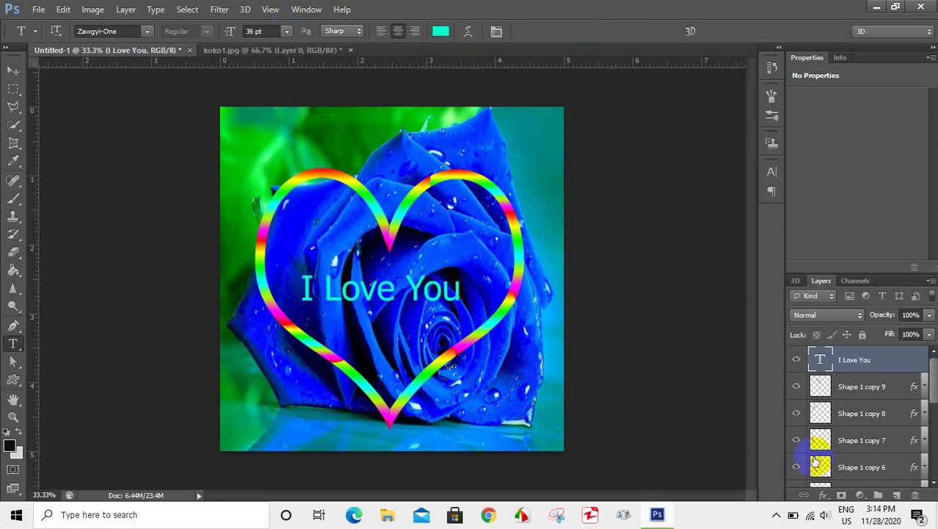
Add a Gradient Overlay style to the "I Love You" layer and open its gradient for editing.
left_click(823, 495)
left_click(848, 439)
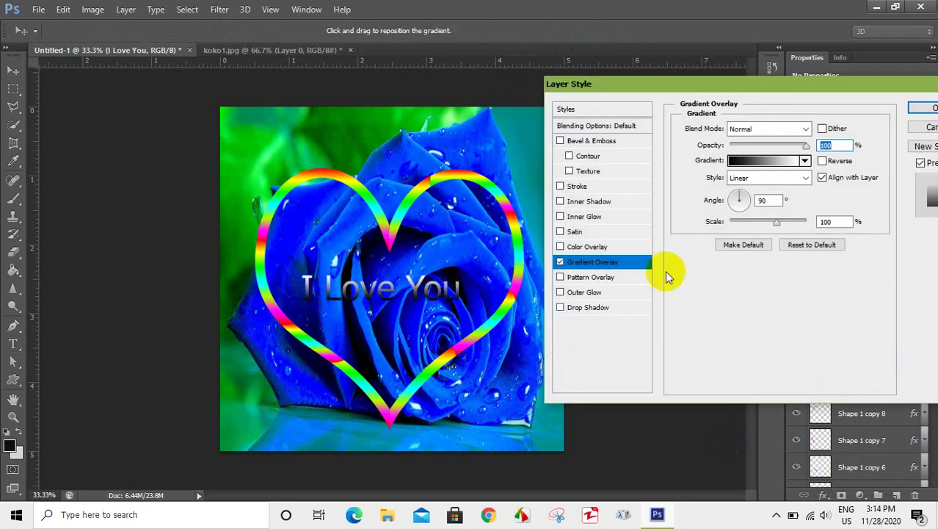
left_click(758, 161)
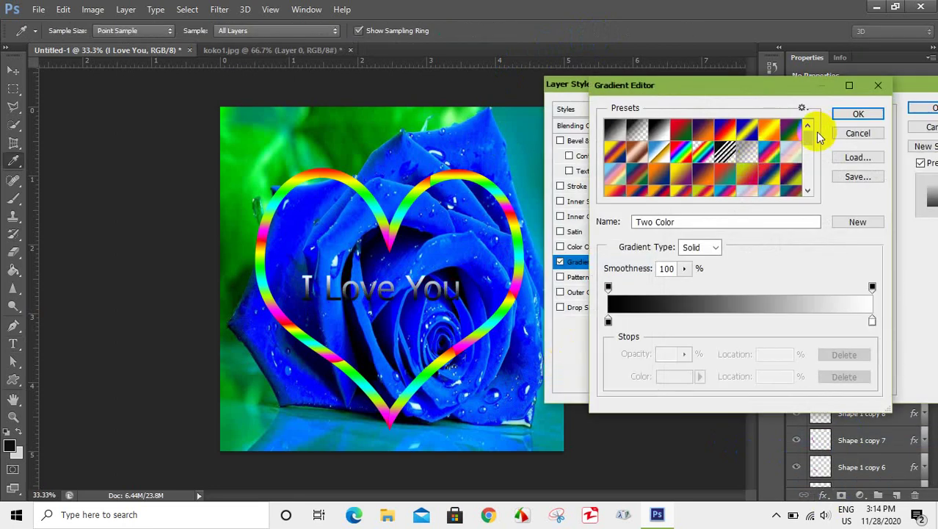
left_click_drag(815, 131, 808, 187)
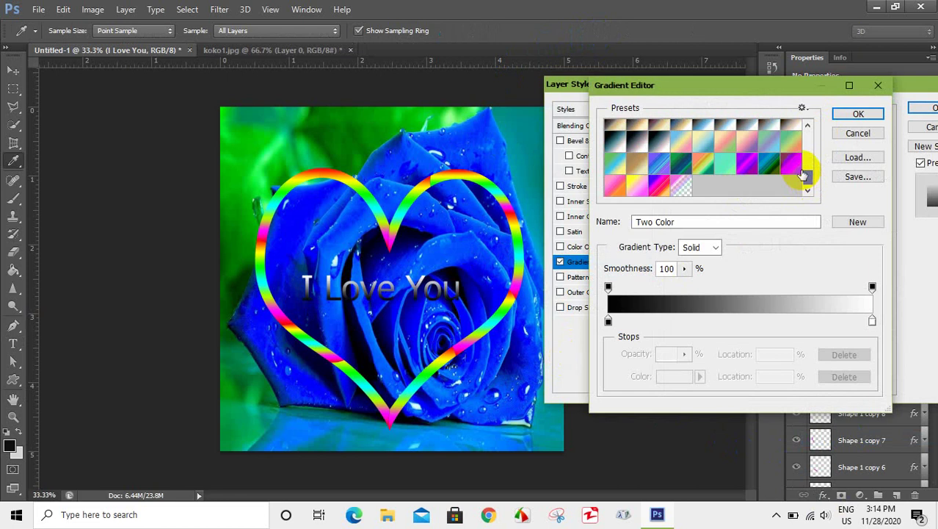
Try the Noisy Spectrum, Reds, and Orange, Blue, Magenta, Yellow gradient presets on the text.
left_click(791, 167)
left_click(654, 193)
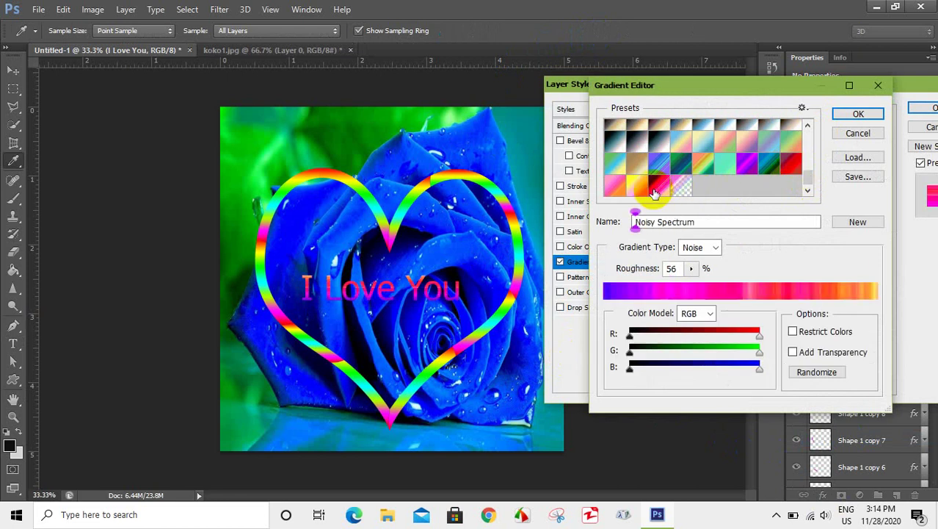
left_click(793, 166)
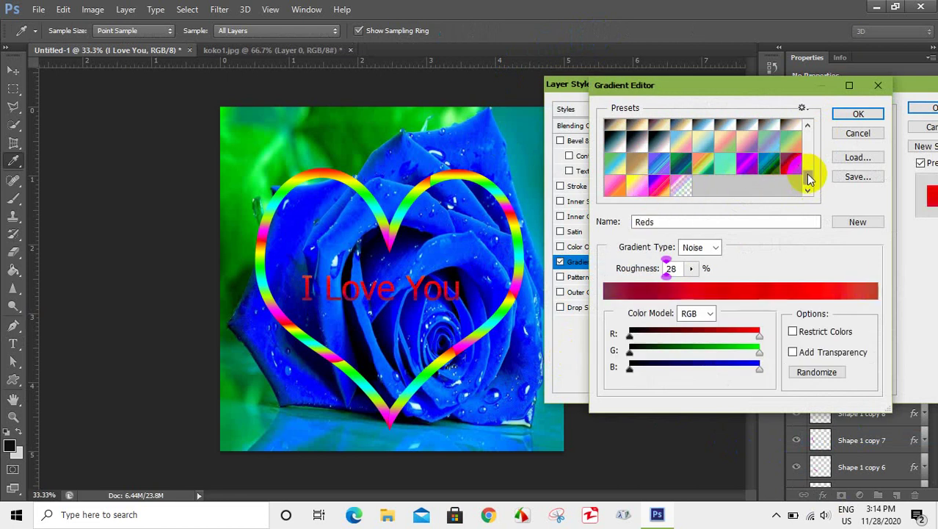
left_click_drag(808, 178, 810, 149)
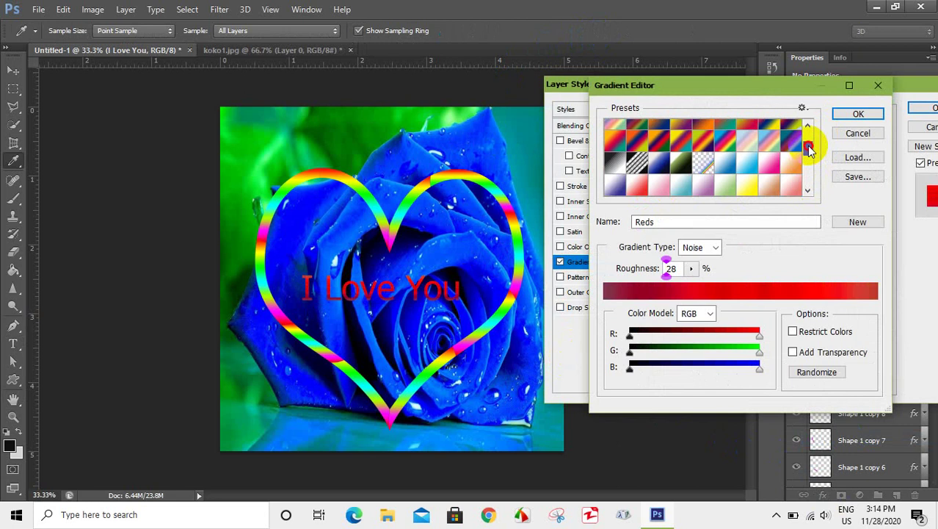
left_click(637, 142)
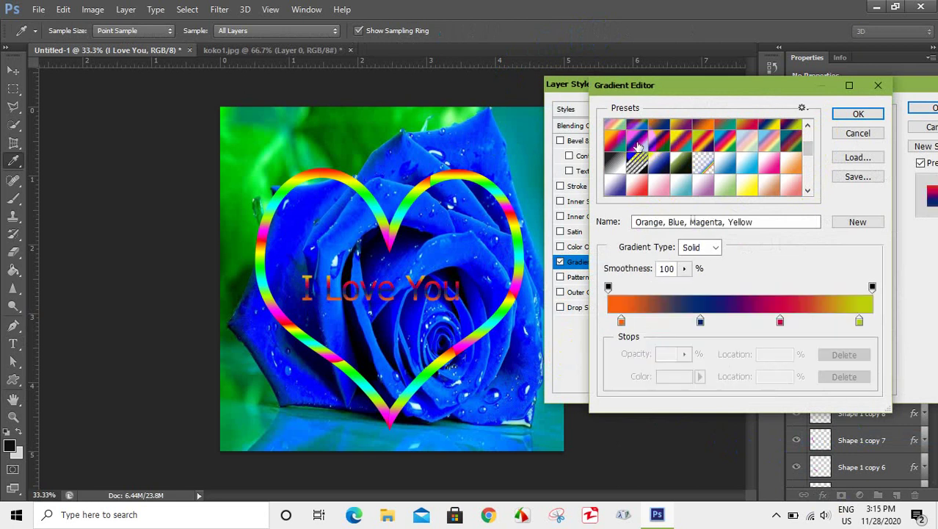
left_click(797, 160)
Apply the Orange, Yellow, Orange gradient preset to the text's overlay.
left_click_drag(810, 156, 808, 136)
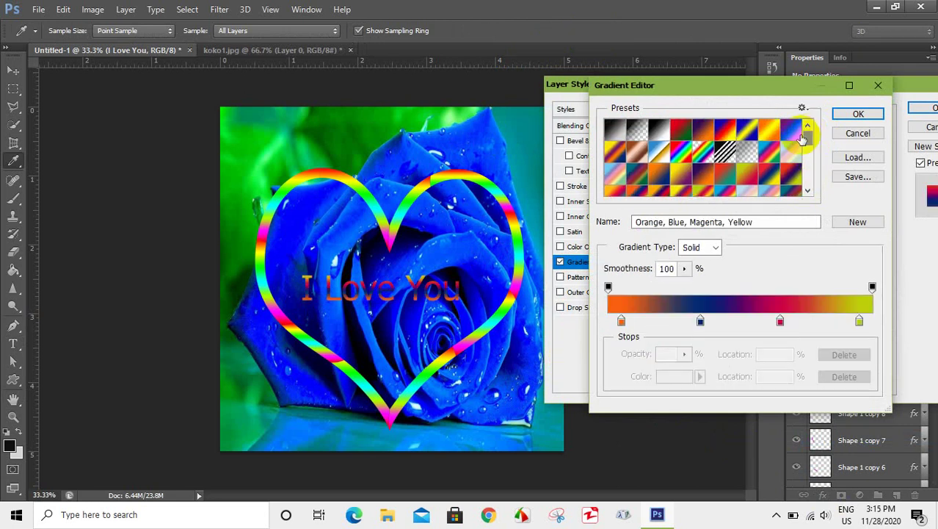
left_click(763, 130)
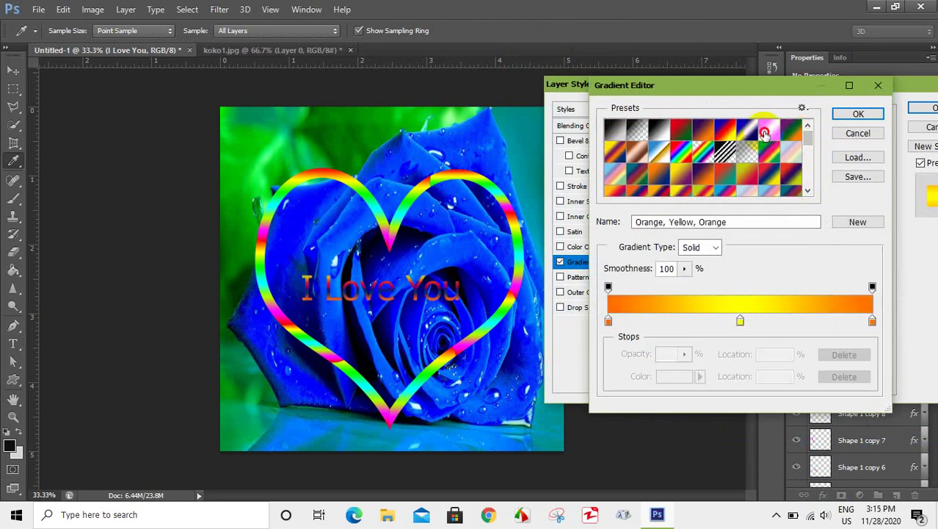
left_click(858, 113)
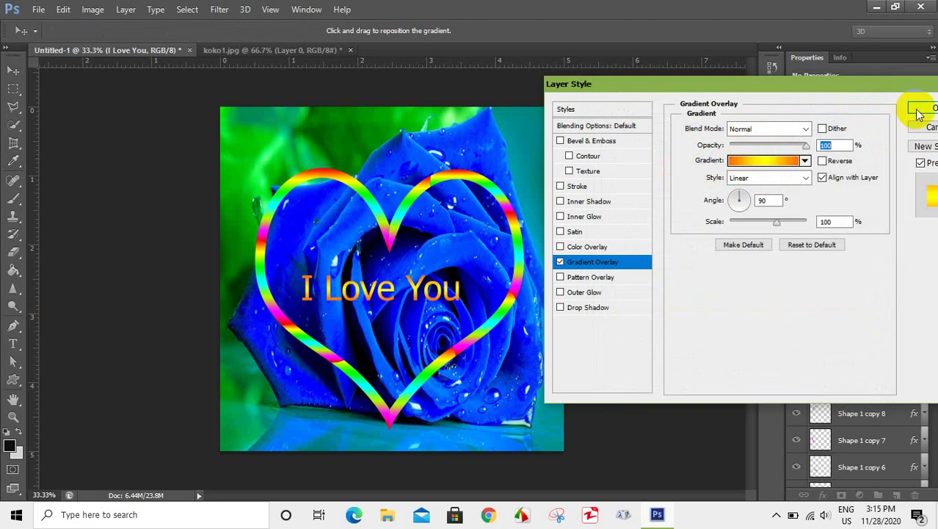
Reopen the text's overlay gradient and add a magenta f400ac color stop at the 20% location.
left_click(780, 160)
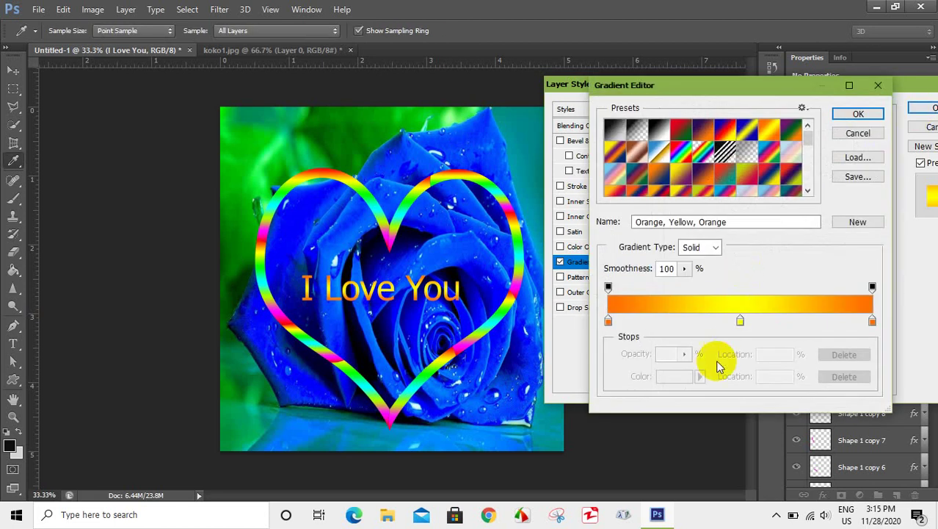
left_click(661, 321)
left_click(672, 375)
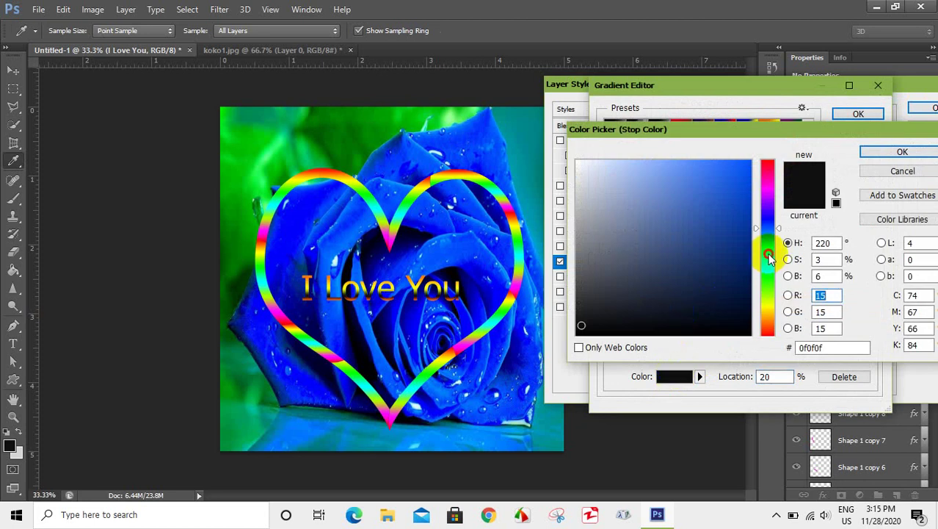
left_click(768, 254)
left_click(737, 236)
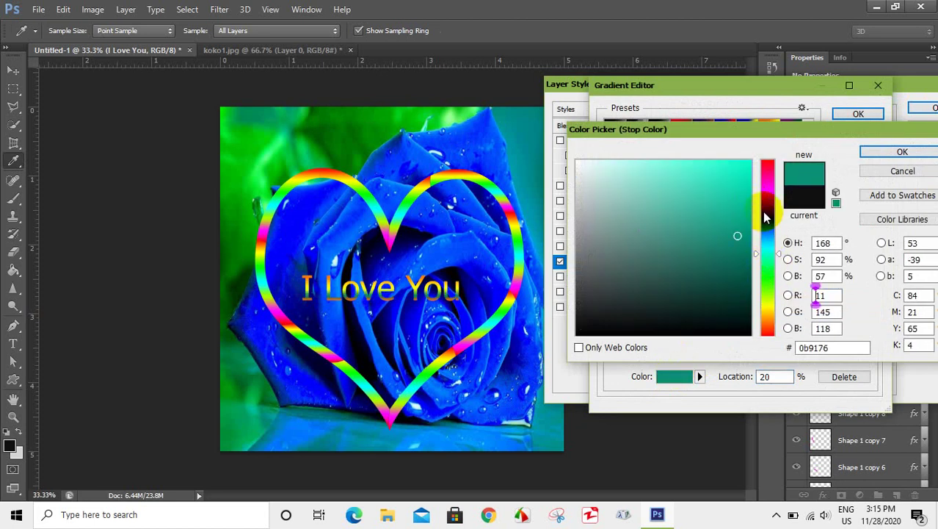
left_click(765, 188)
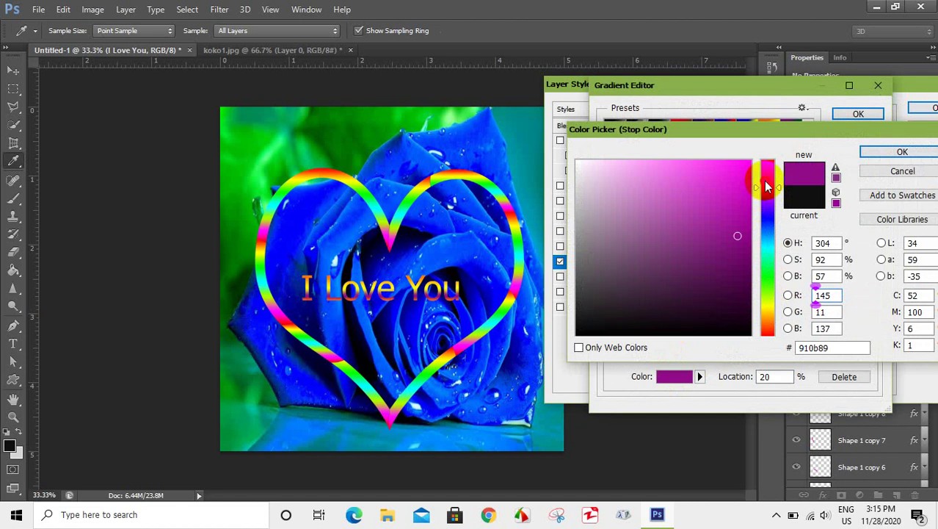
left_click(738, 167)
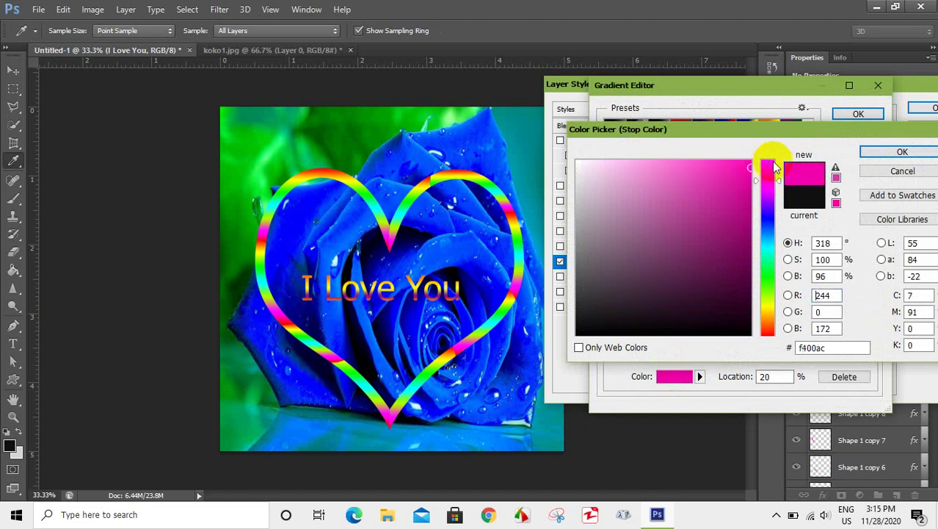
left_click(900, 152)
Add a green 00ff18 color stop between the yellow and end orange stops, and apply the gradient and layer style.
left_click(811, 316)
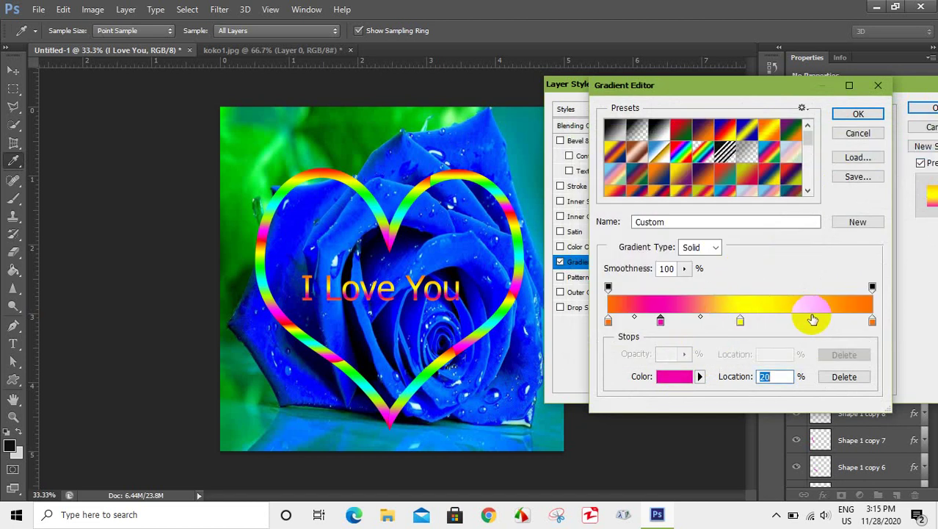
left_click(672, 376)
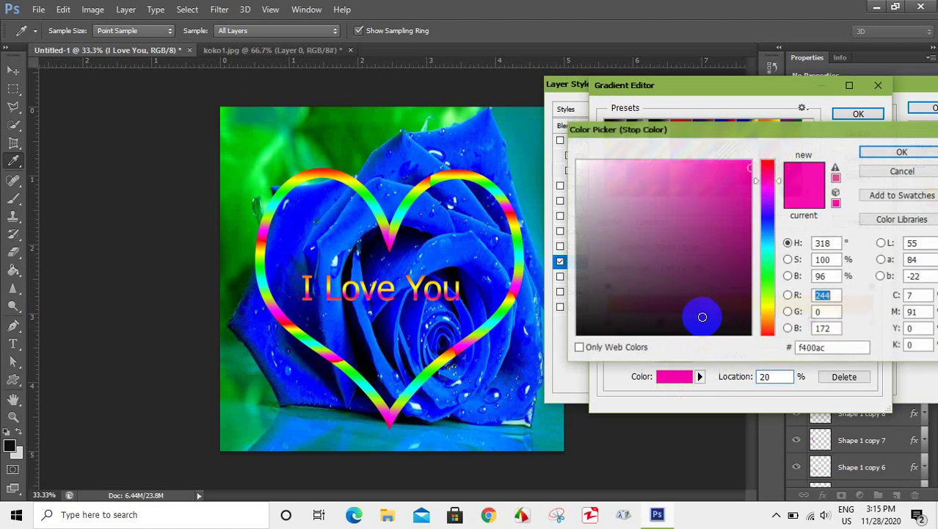
left_click(770, 277)
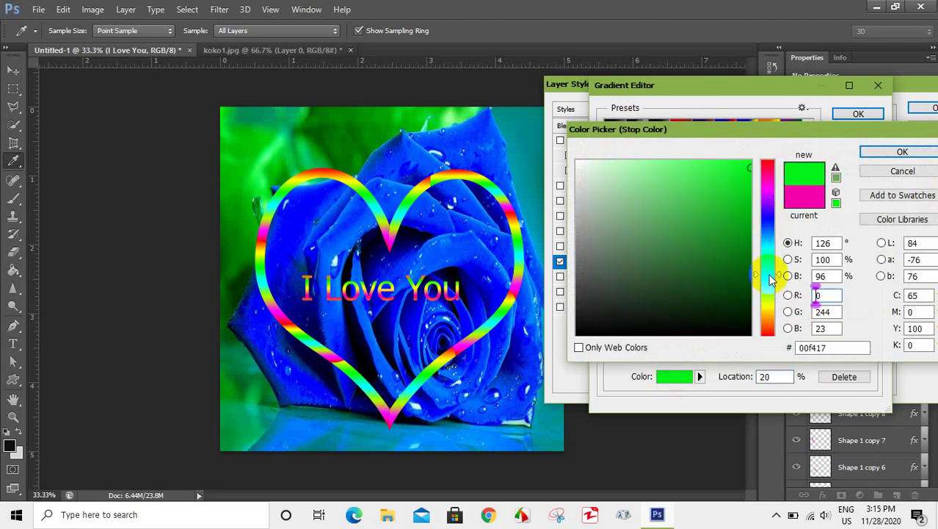
left_click(752, 159)
left_click(902, 151)
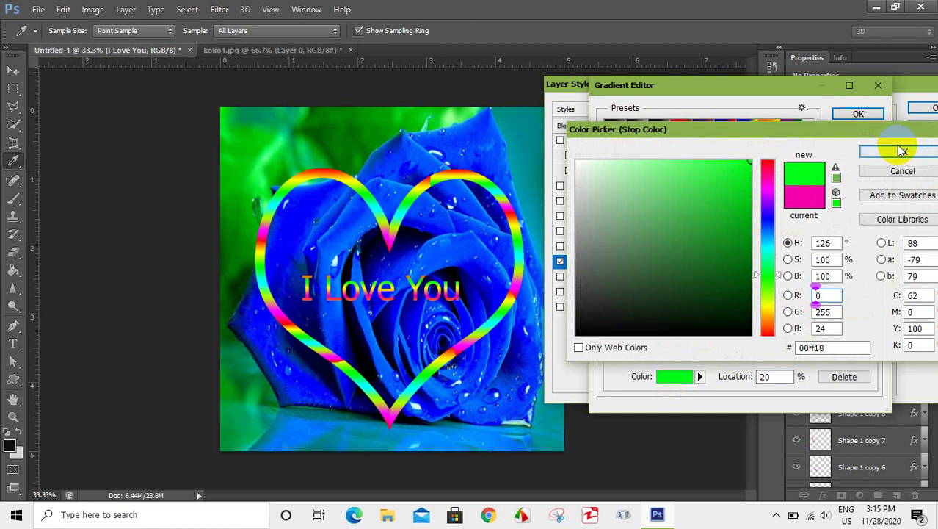
left_click(863, 117)
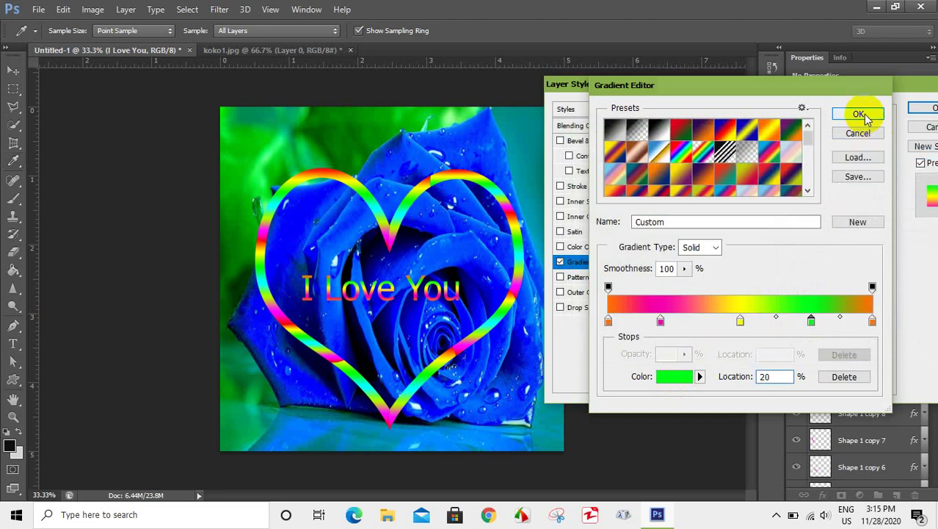
left_click(923, 109)
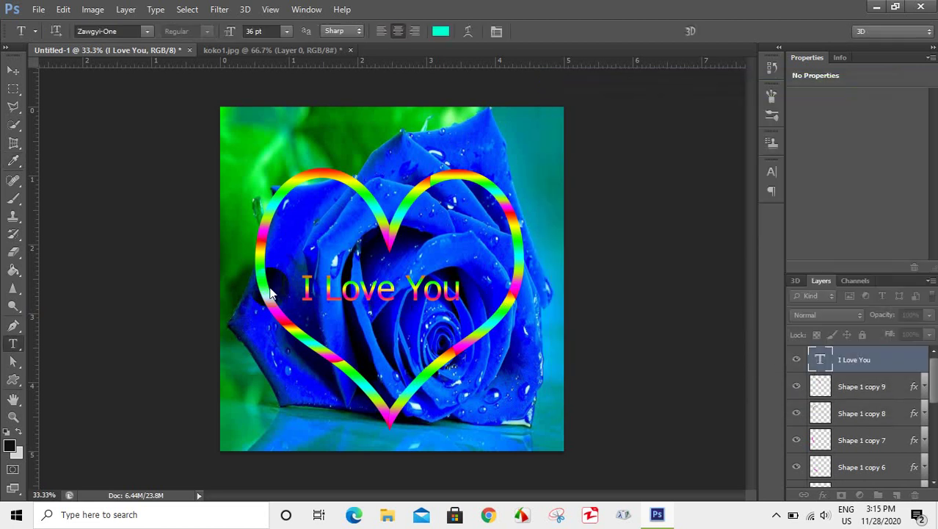
Rotate the "I Love You" text to about -38° and position the slanted text in the middle of the heart.
key("ctrl+t")
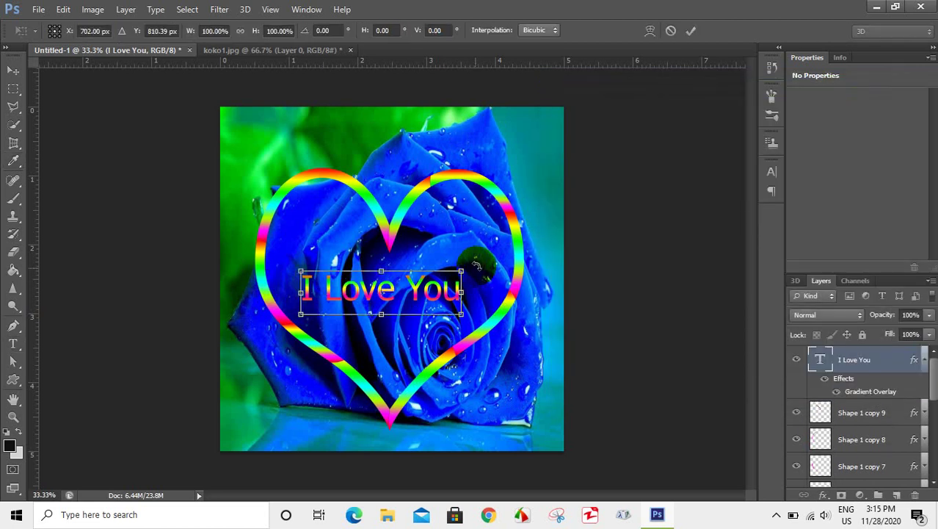
left_click_drag(476, 266, 437, 198)
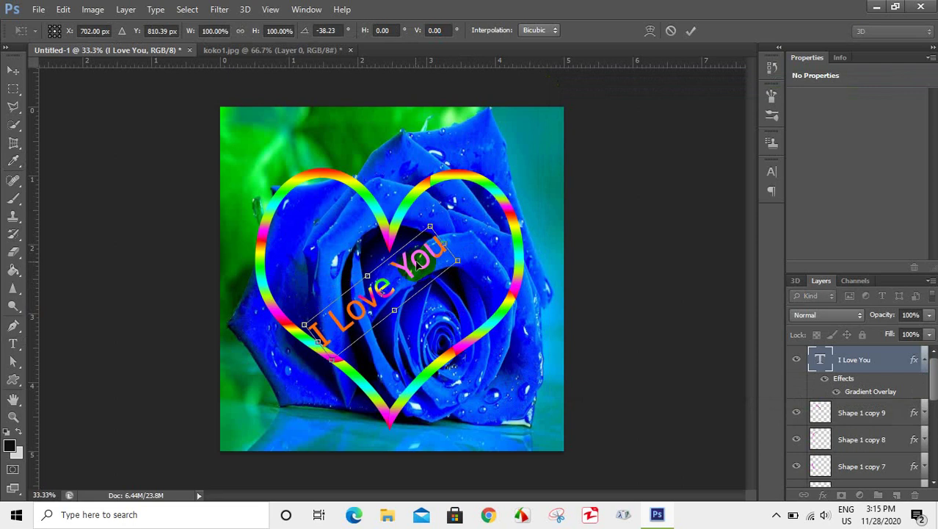
left_click_drag(416, 266, 441, 263)
left_click(691, 30)
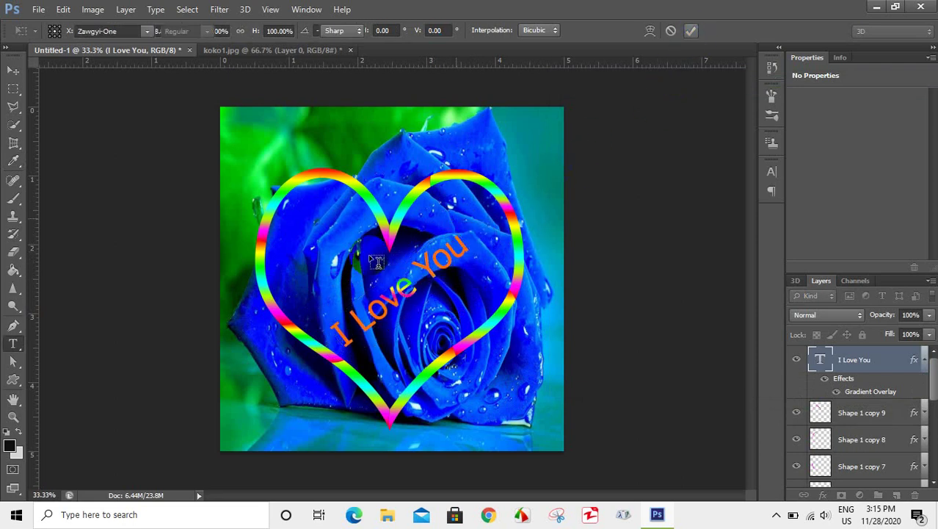
left_click(13, 71)
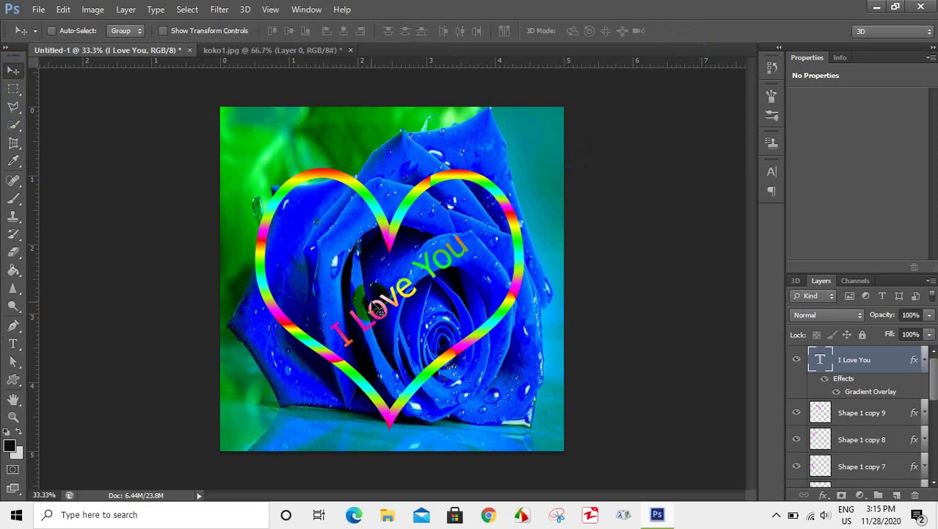
left_click_drag(388, 300, 395, 294)
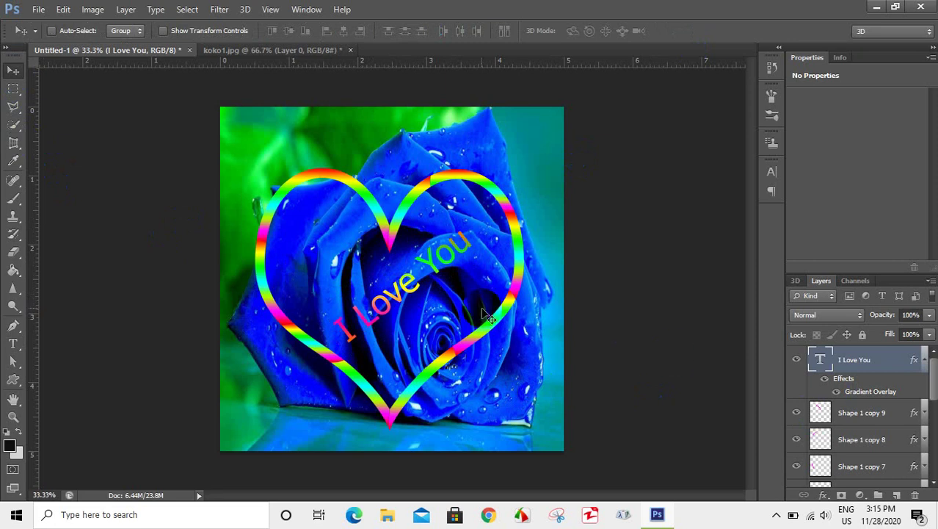
scroll(478, 307, "down", 1)
scroll(478, 307, "up", 1)
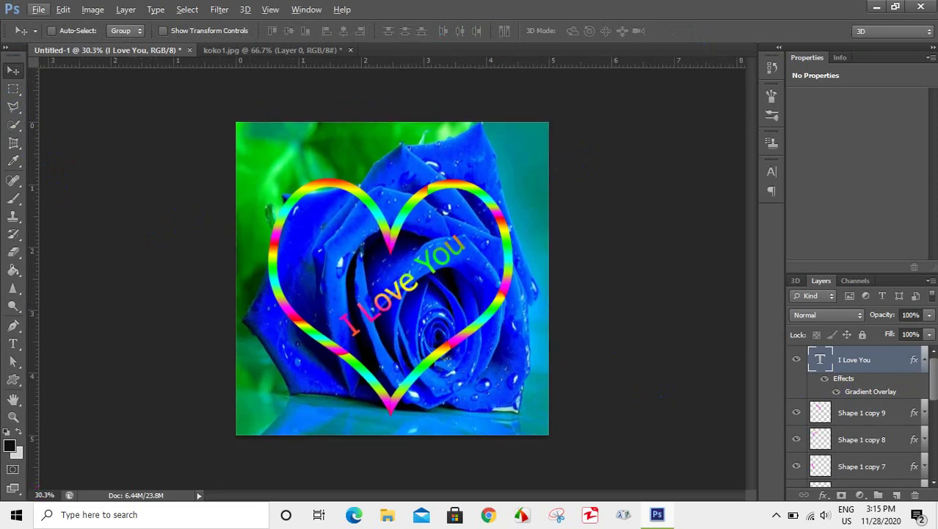
Hide the "I Love You" layer and every heart segment from Shape 1 copy 9 down to Shape 1, and select Layer 1.
left_click(924, 361)
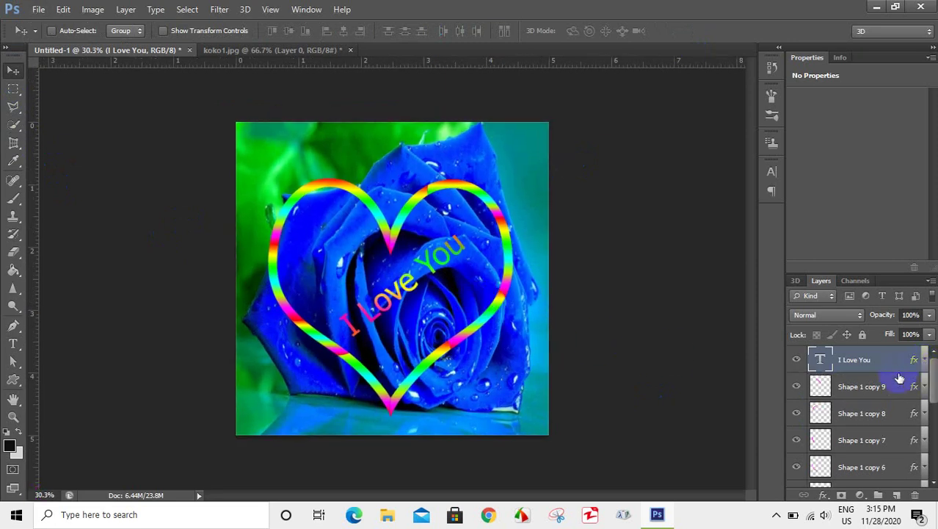
left_click(797, 359)
left_click(797, 386)
left_click(797, 413)
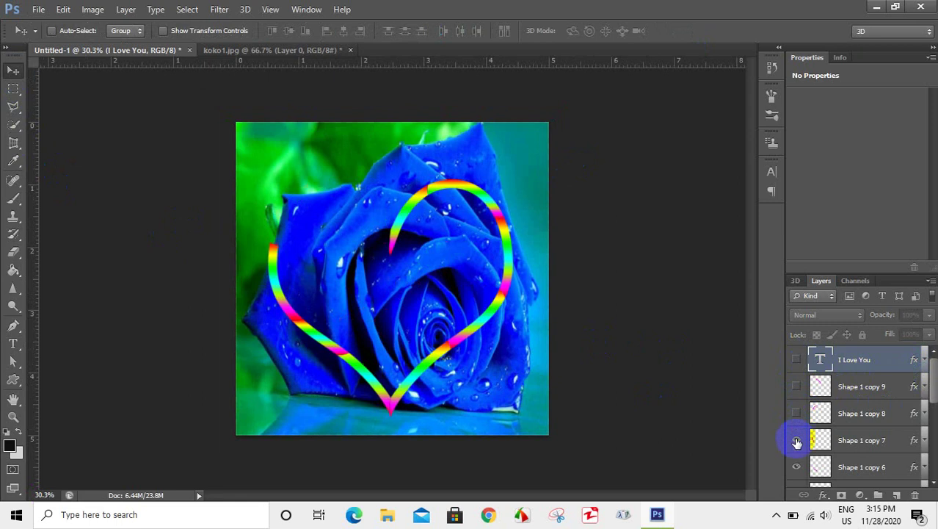
left_click(797, 440)
scroll(796, 467, "down", 1)
left_click(797, 412)
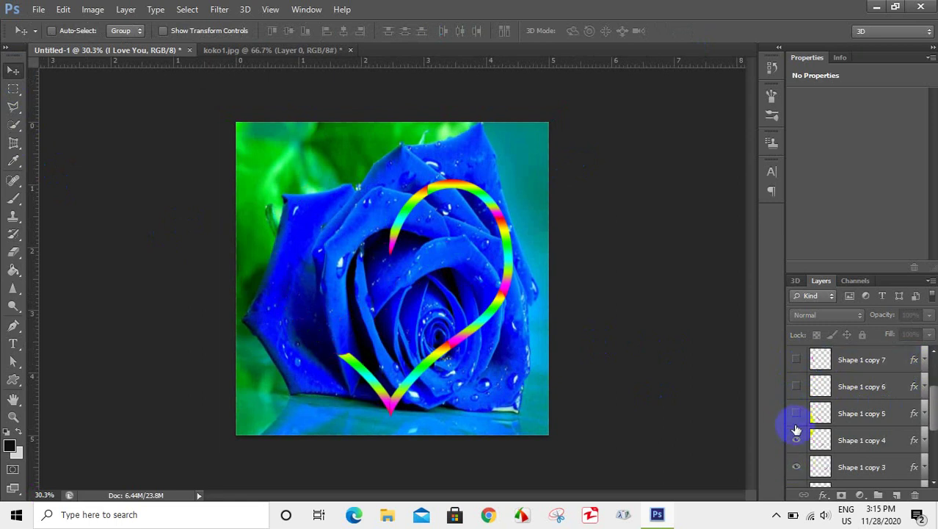
left_click(797, 440)
left_click(796, 467)
scroll(797, 473, "down", 2)
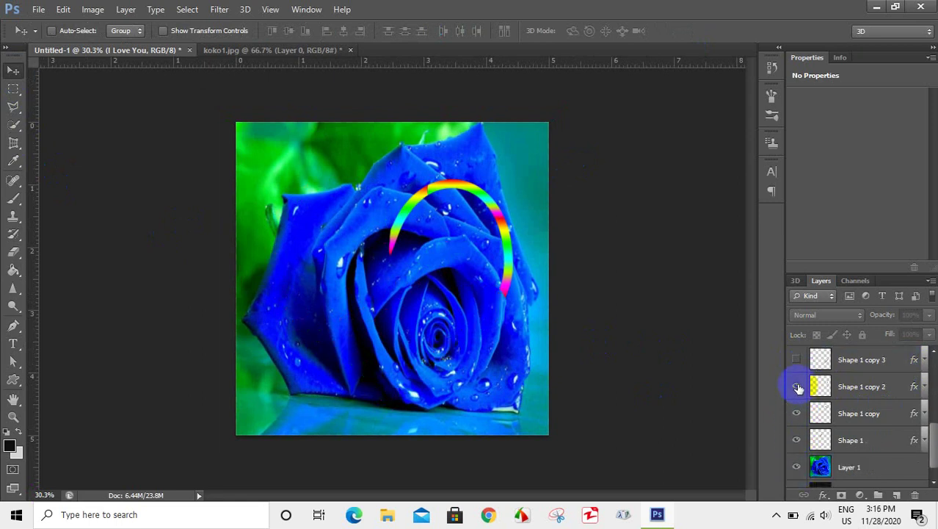
left_click(797, 386)
left_click(796, 412)
left_click(799, 440)
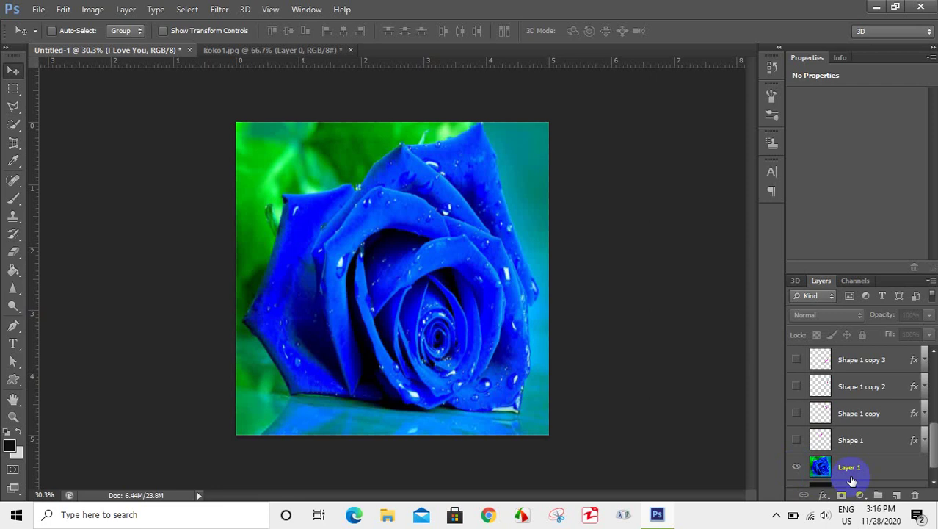
left_click(856, 470)
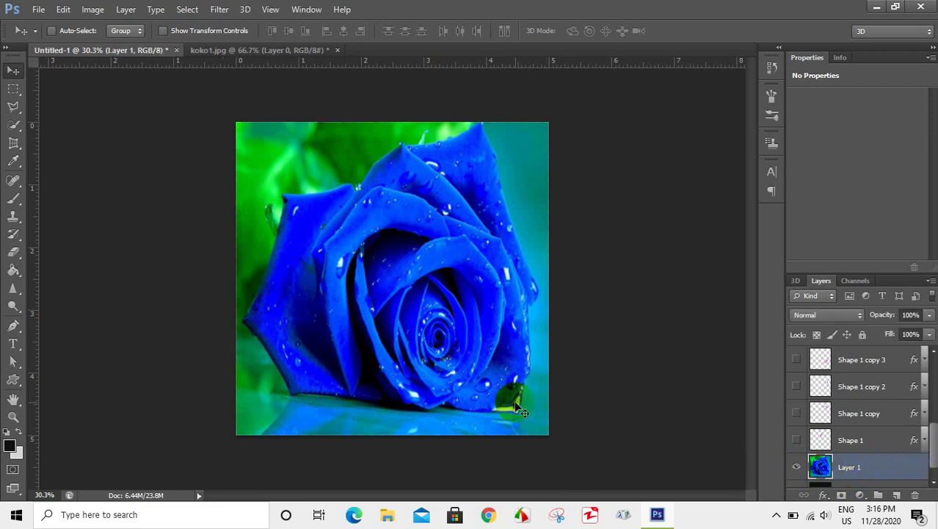
Show the Timeline and create a frame animation from the rose image.
left_click(307, 10)
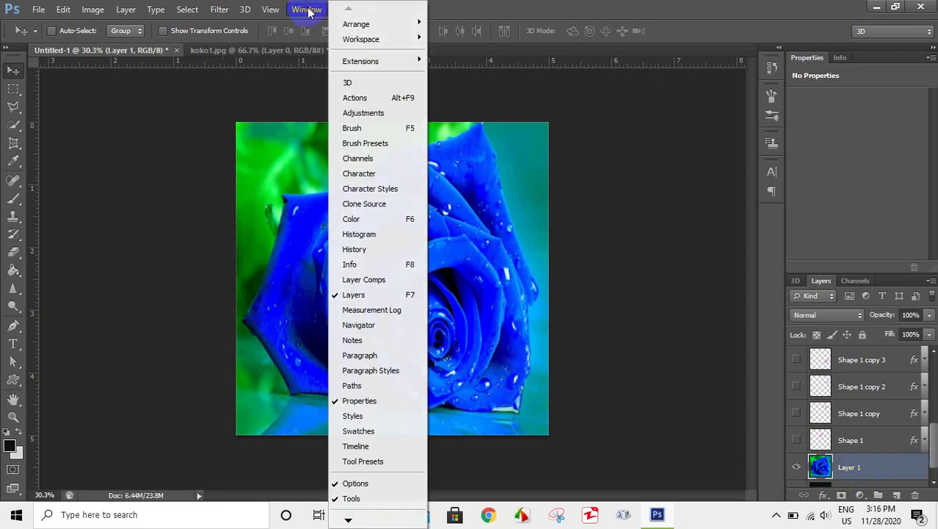
left_click(345, 446)
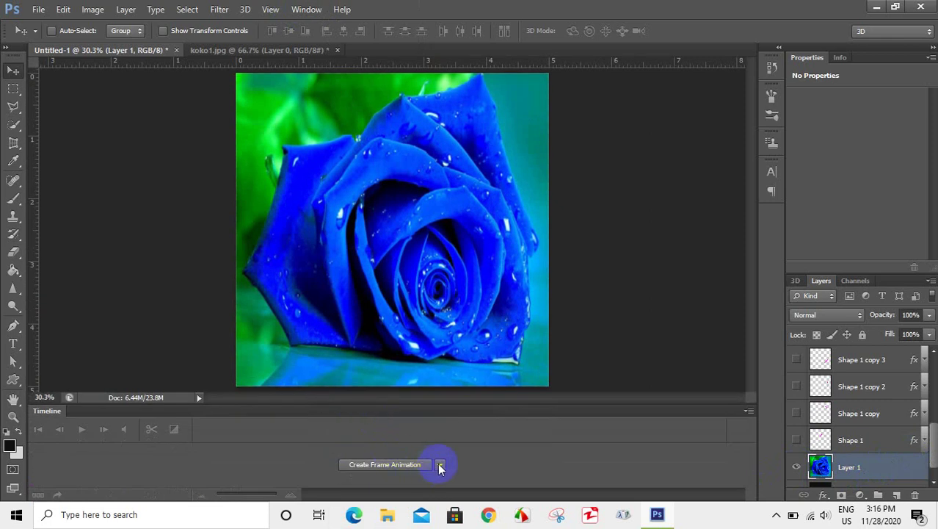
left_click(440, 468)
left_click(390, 492)
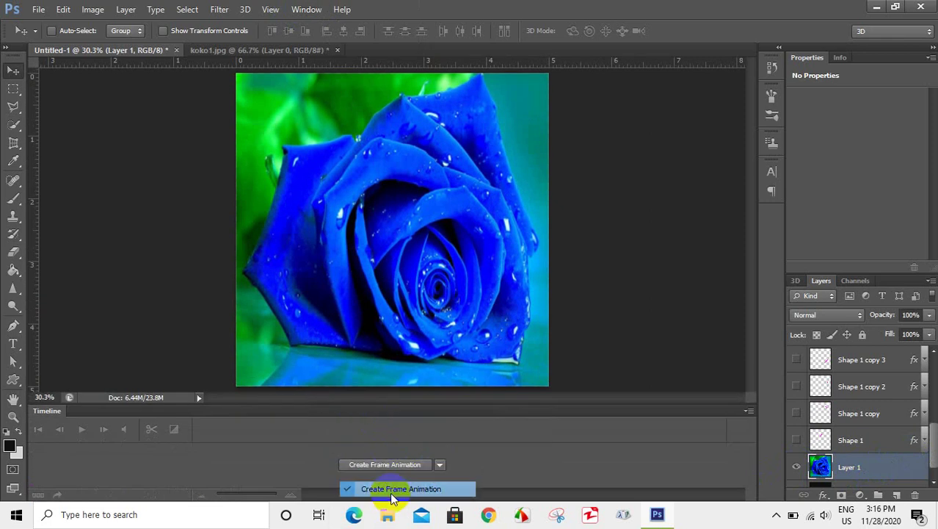
left_click(385, 465)
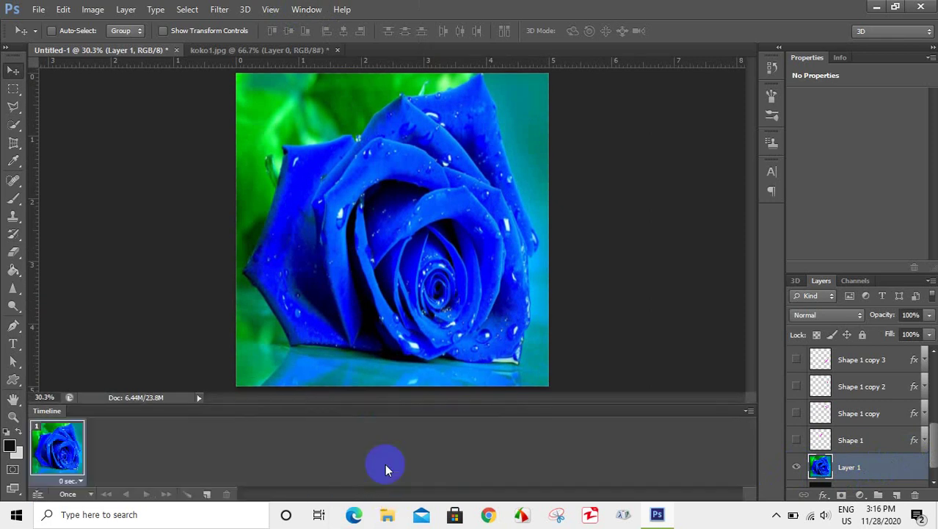
Add a second animation frame that shows Shape 1 and a third frame that also shows Shape 1 copy.
left_click(206, 493)
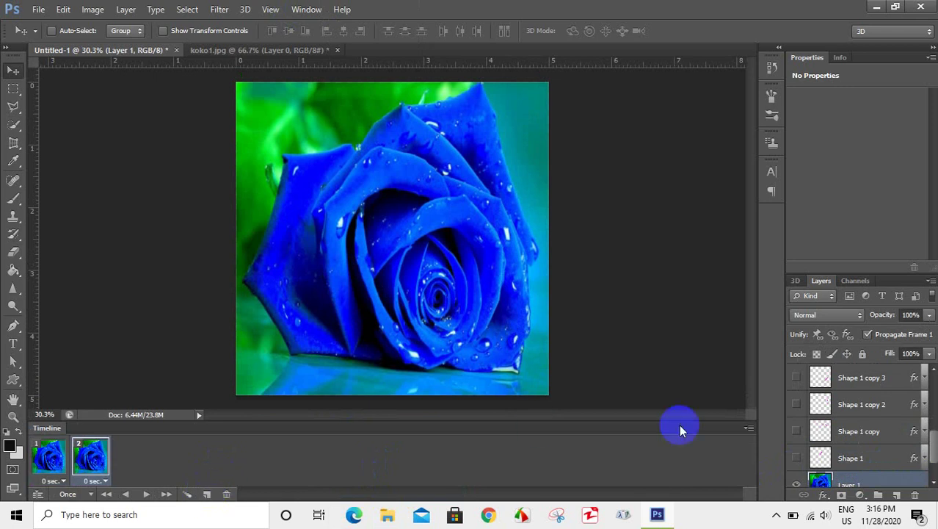
left_click(797, 459)
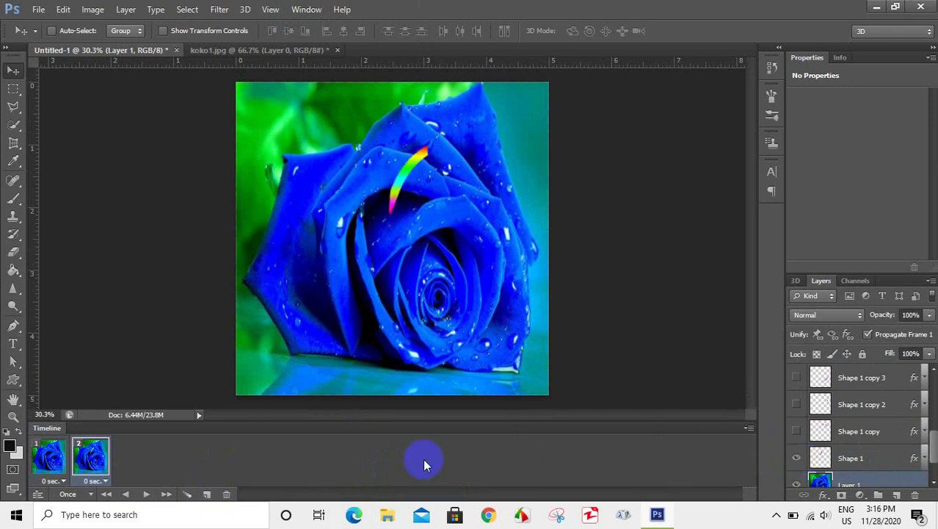
left_click(207, 494)
left_click(797, 431)
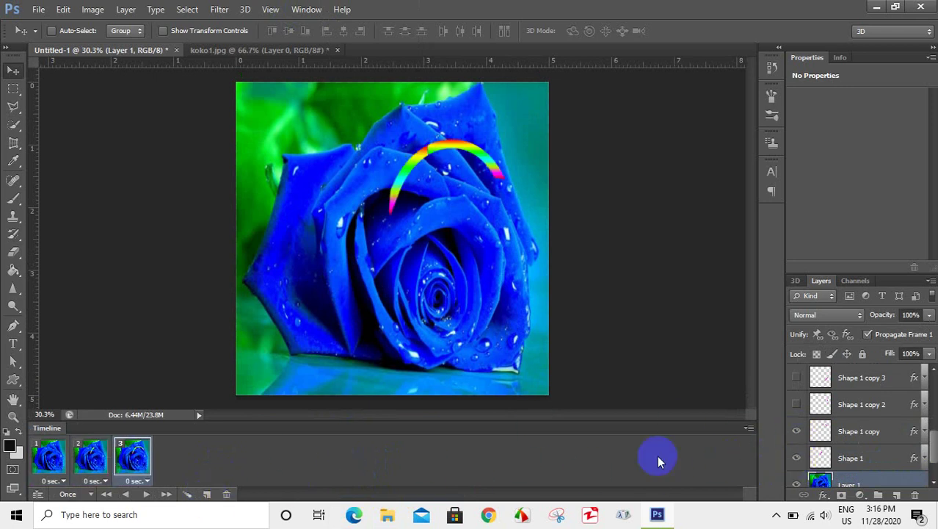
Add a fourth animation frame that reveals Shape 1 copy 2 and a fifth that reveals Shape 1 copy 3.
left_click(207, 494)
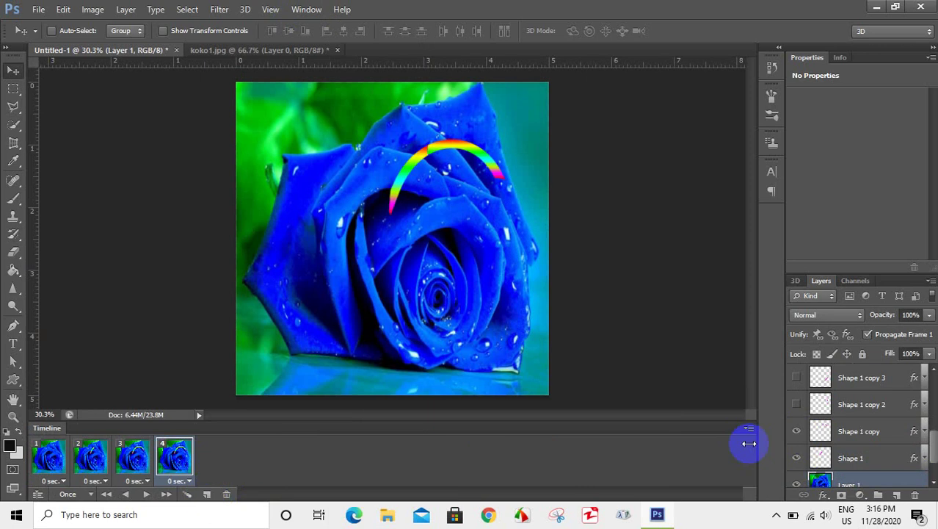
left_click(797, 404)
left_click(206, 494)
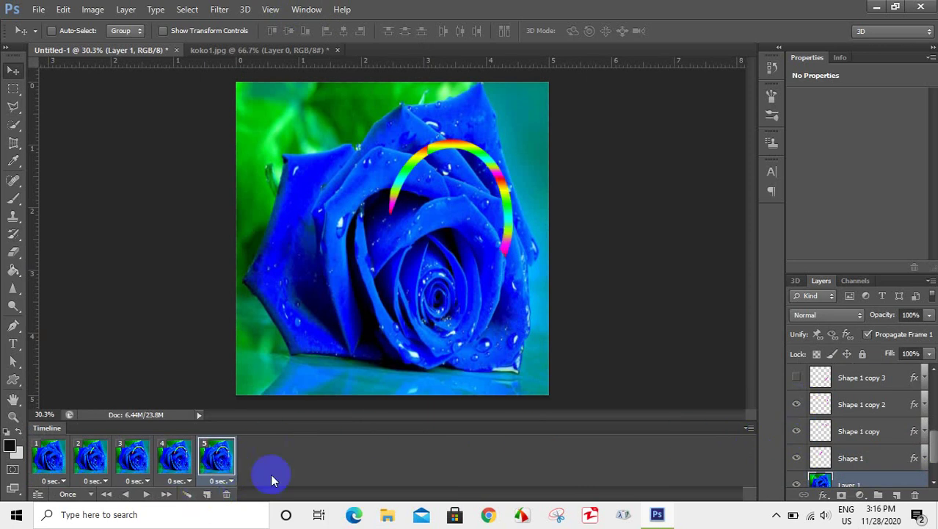
left_click(796, 377)
scroll(845, 411, "up", 1)
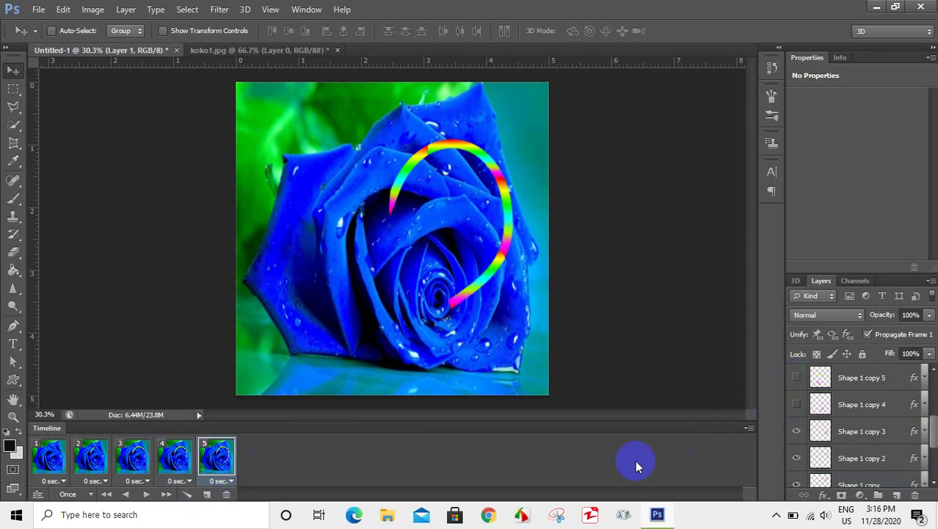
Add a sixth animation frame that reveals Shape 1 copy 4 and a seventh that reveals Shape 1 copy 5.
left_click(208, 493)
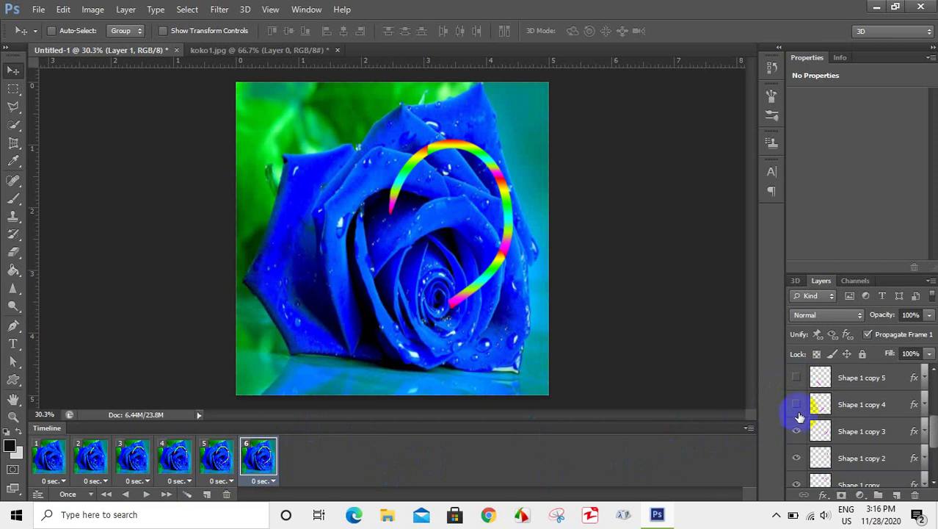
left_click(798, 406)
left_click(206, 493)
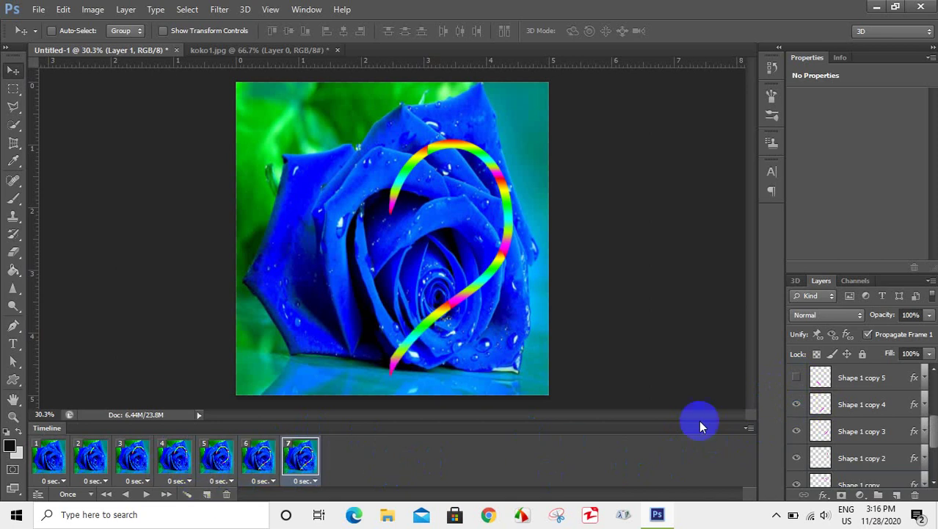
left_click(797, 378)
Add an eighth animation frame that reveals Shape 1 copy 6 and a ninth that reveals Shape 1 copy 7.
scroll(803, 396, "up", 2)
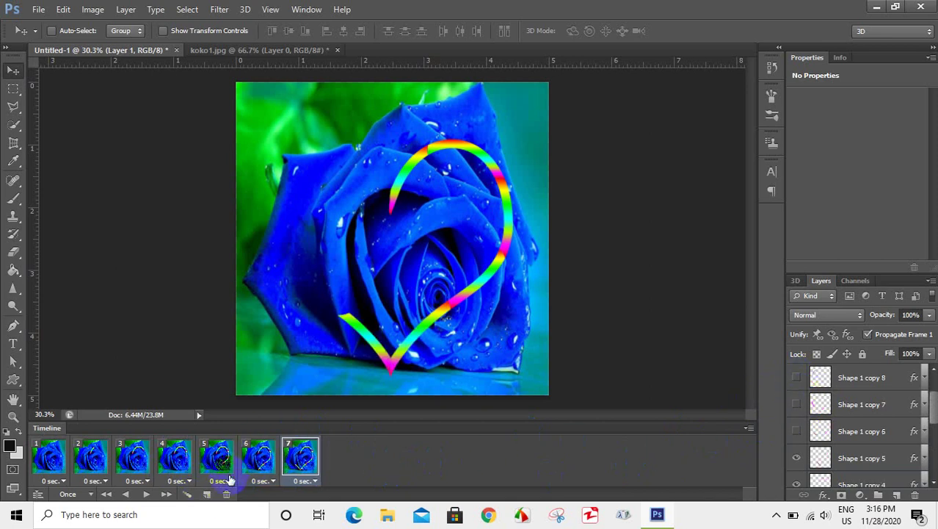
left_click(207, 493)
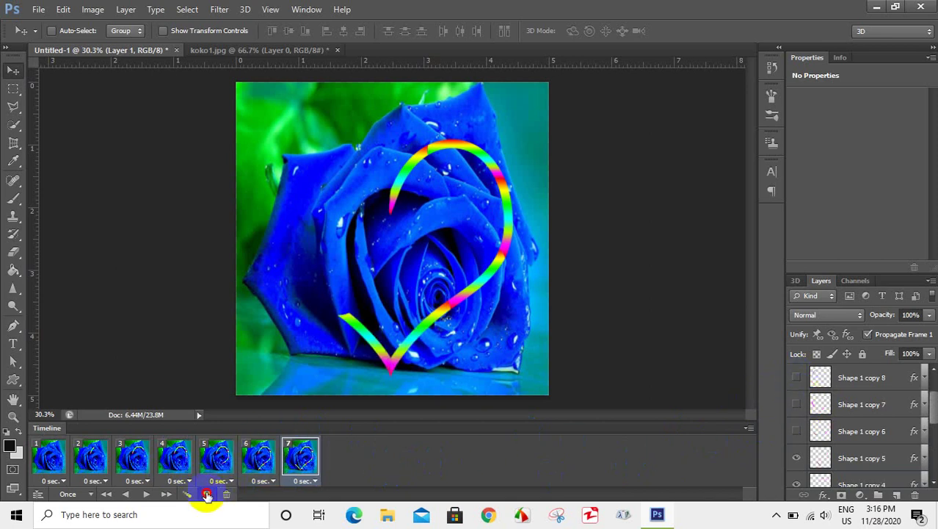
left_click(796, 432)
left_click(207, 493)
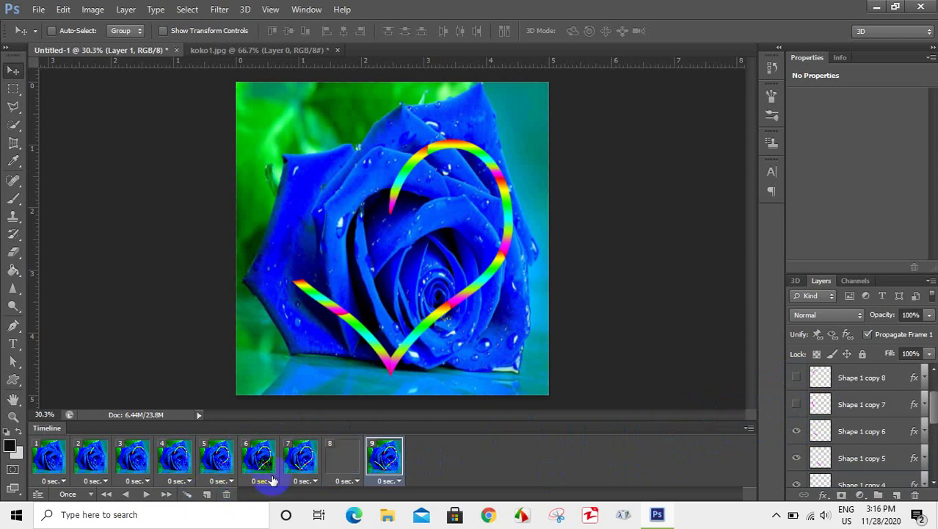
left_click(796, 403)
Add three more frames that reveal Shape 1 copy 8, Shape 1 copy 9 and the "I Love You" text in turn.
left_click(207, 494)
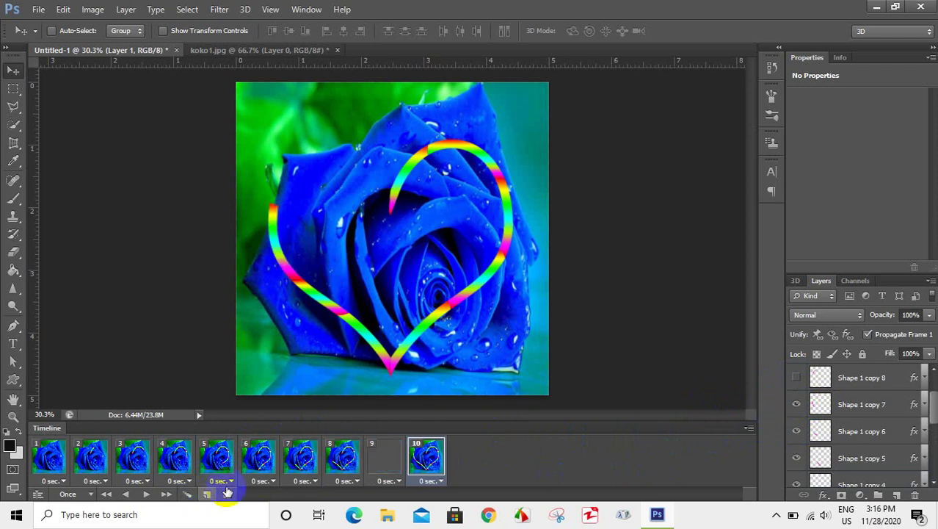
left_click(796, 377)
scroll(823, 404, "up", 1)
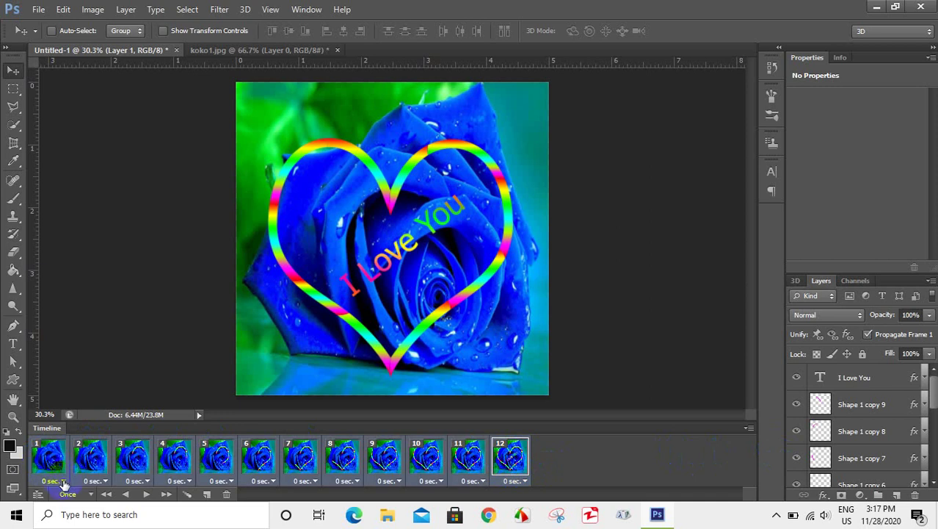
Set the delay of all twelve selected animation frames to 0.3 seconds.
left_click(63, 482)
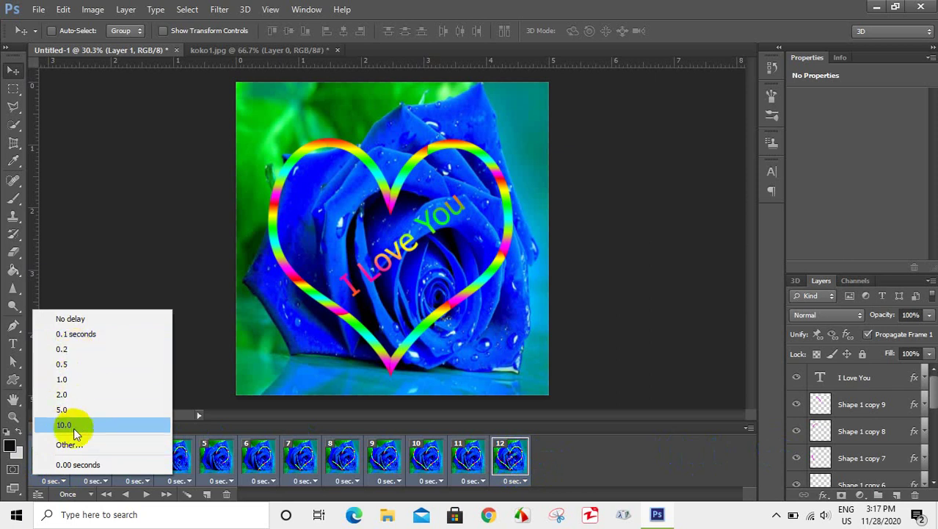
left_click(83, 444)
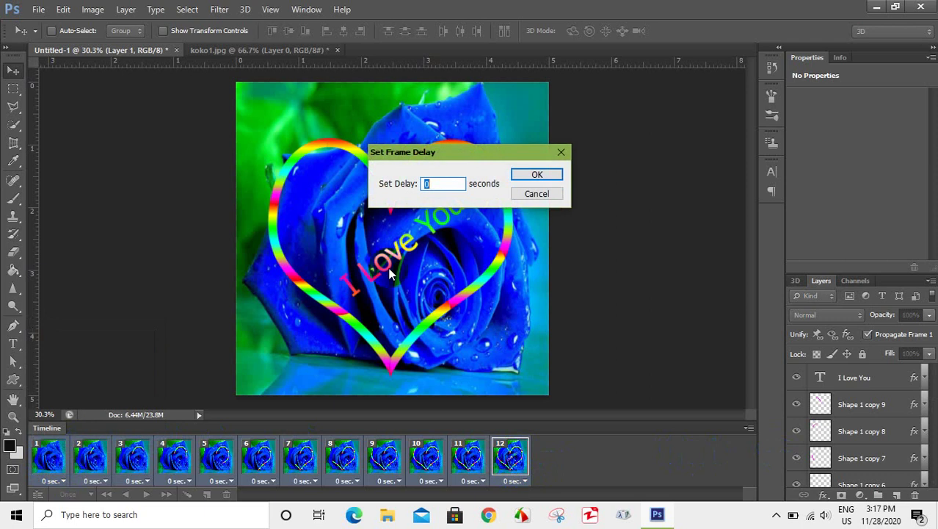
left_click(429, 183)
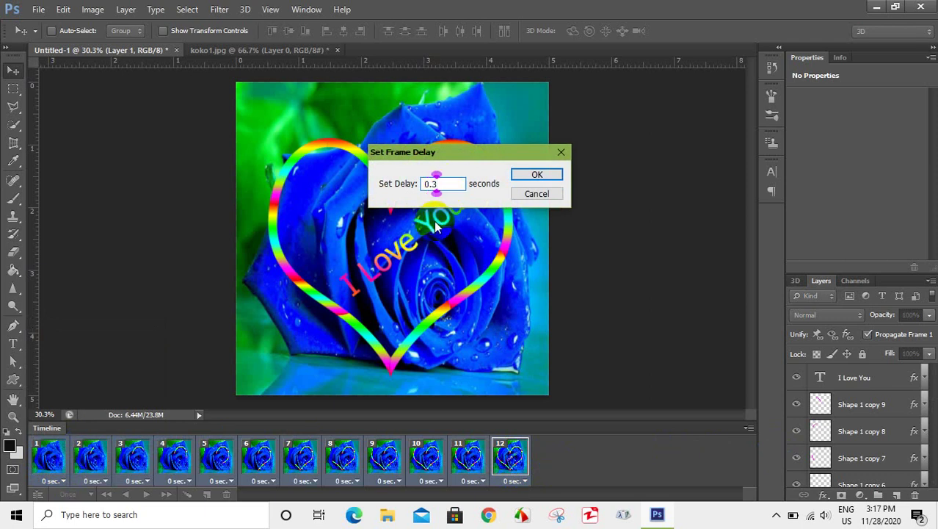
left_click(537, 175)
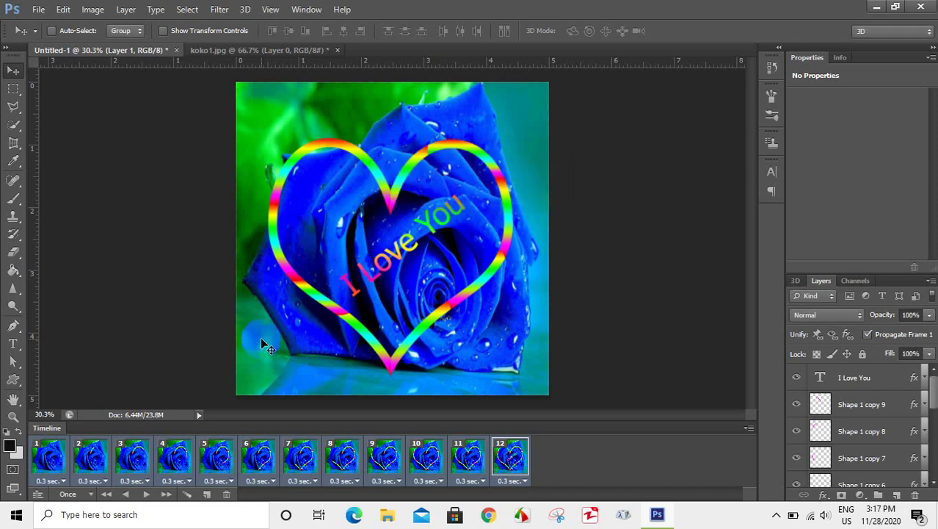
Set the animation to loop forever and play it back as a preview.
left_click(88, 496)
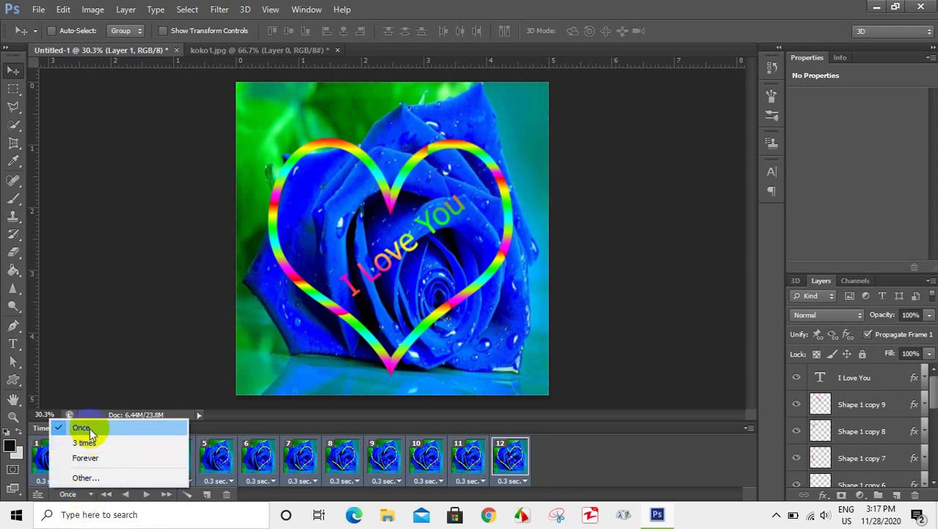
left_click(85, 457)
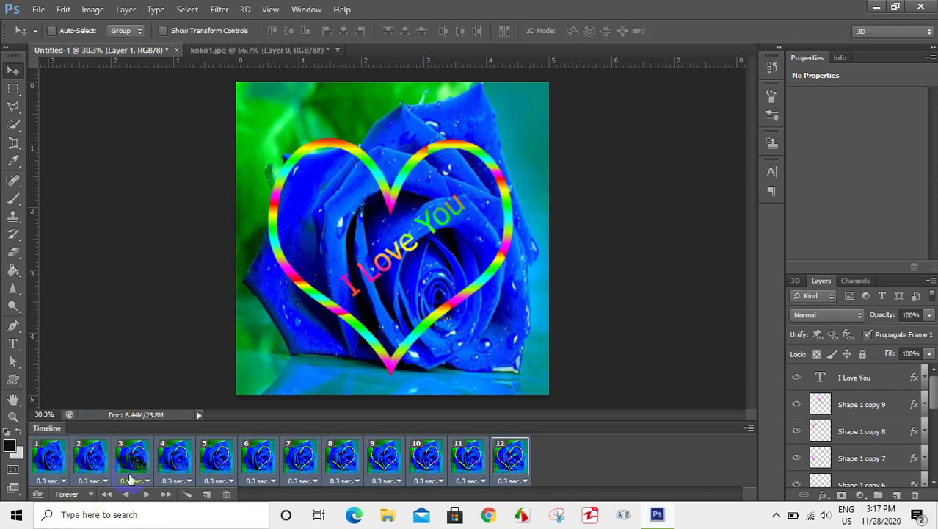
left_click(147, 495)
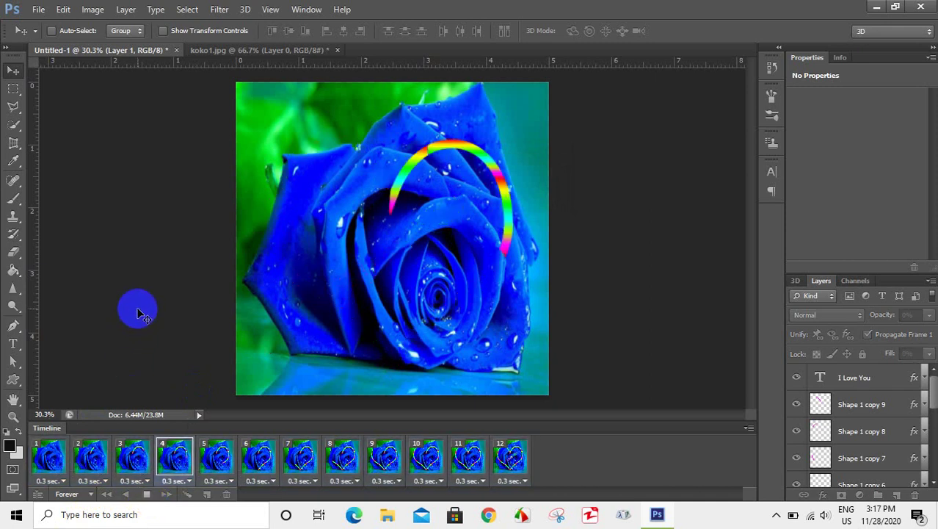
left_click(146, 493)
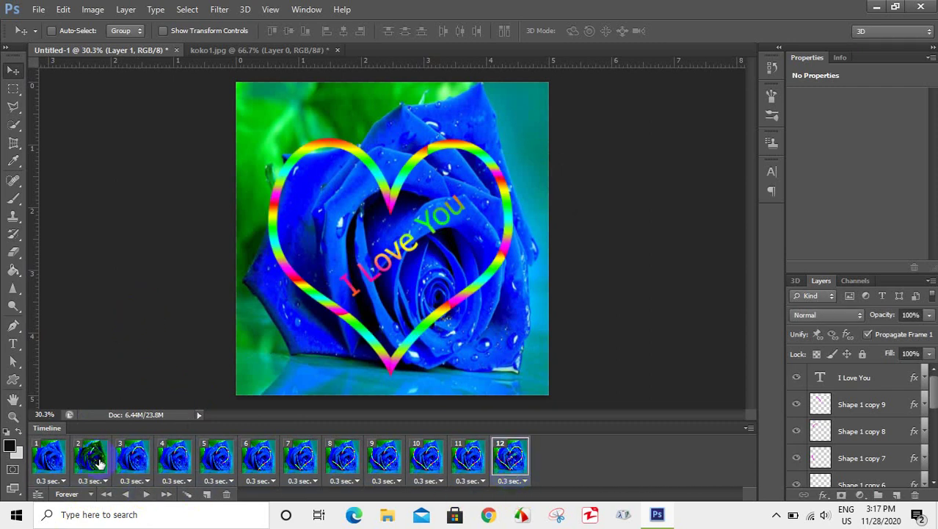
Set the delay of all twelve frames to 0.2 seconds and preview the animation.
left_click(53, 473, "shift")
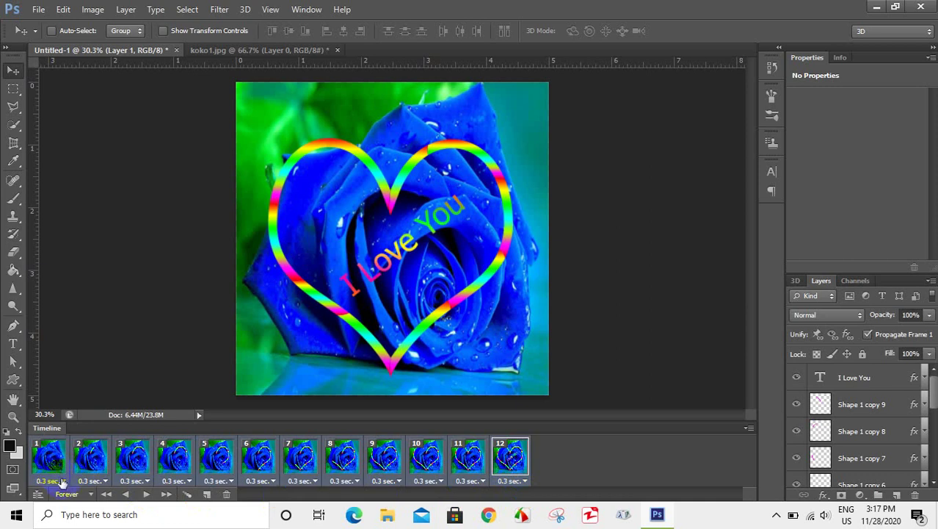
left_click(64, 480)
left_click(69, 353)
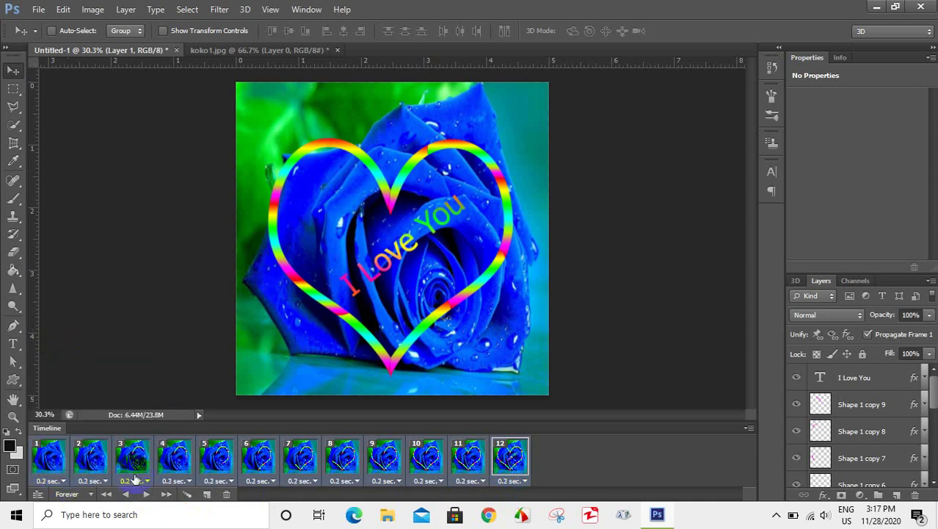
left_click(145, 493)
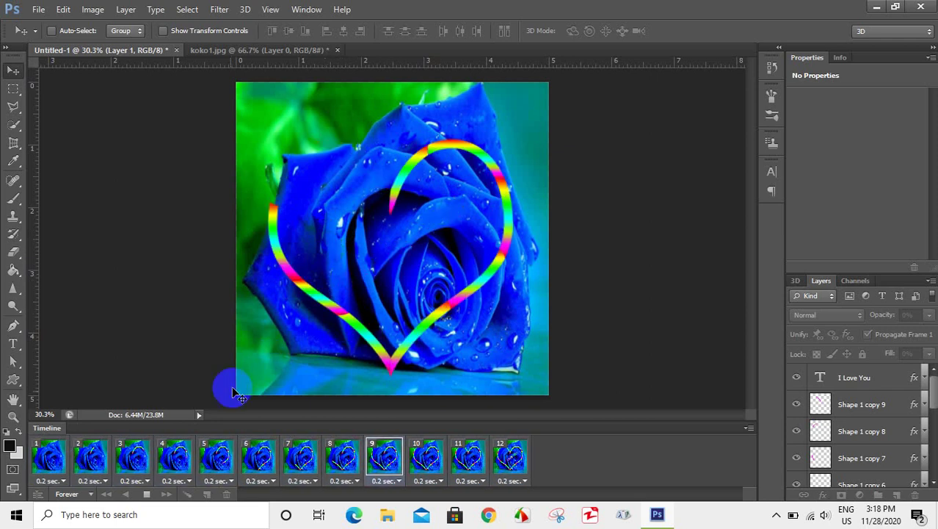
left_click(146, 493)
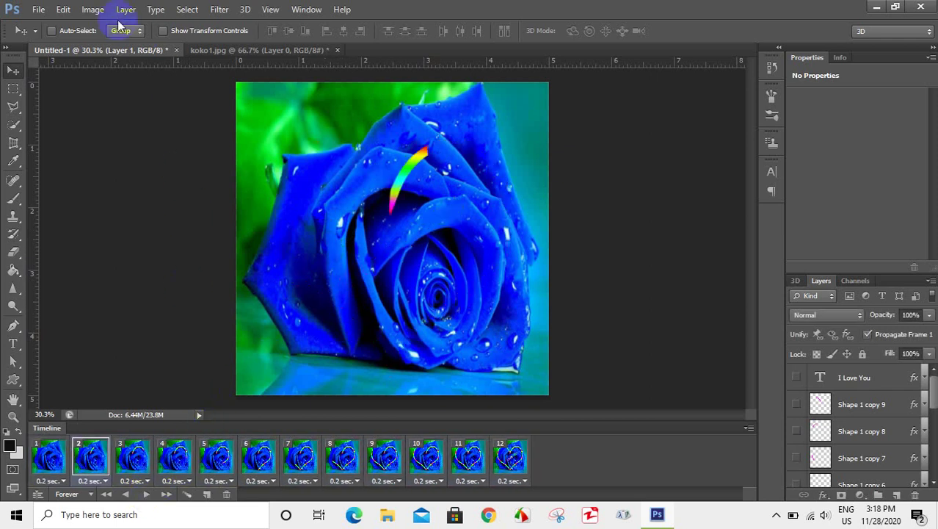
Export the animation with Save for Web as a GIF named love on the Desktop.
left_click(39, 10)
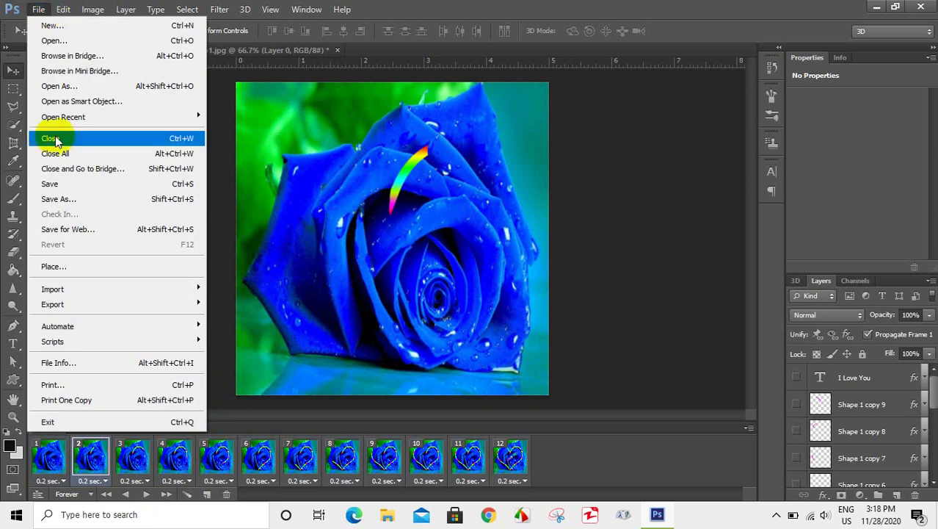
left_click(82, 231)
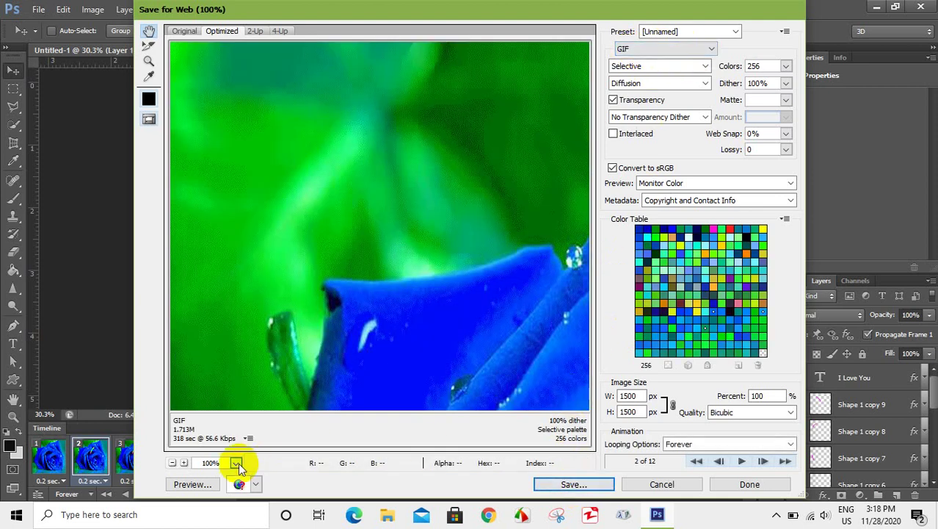
left_click(173, 464)
left_click(172, 463)
left_click(173, 463)
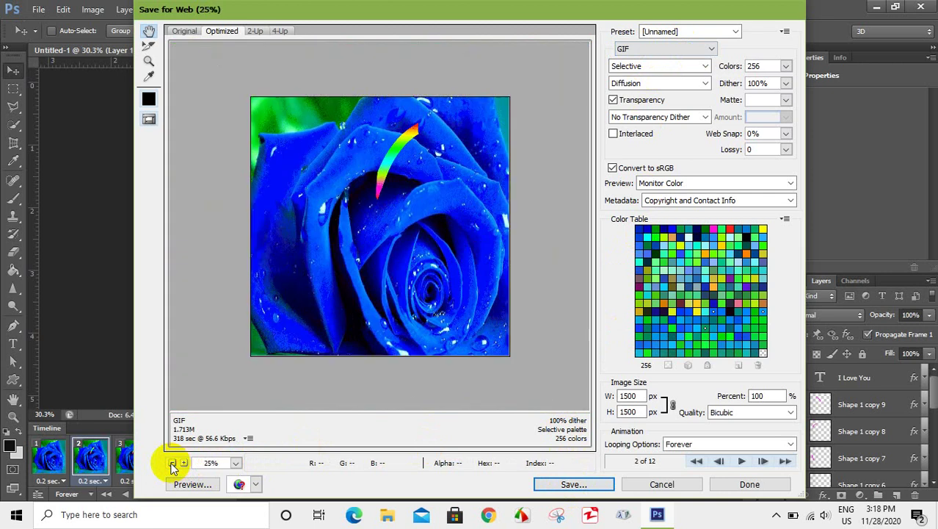
left_click(173, 463)
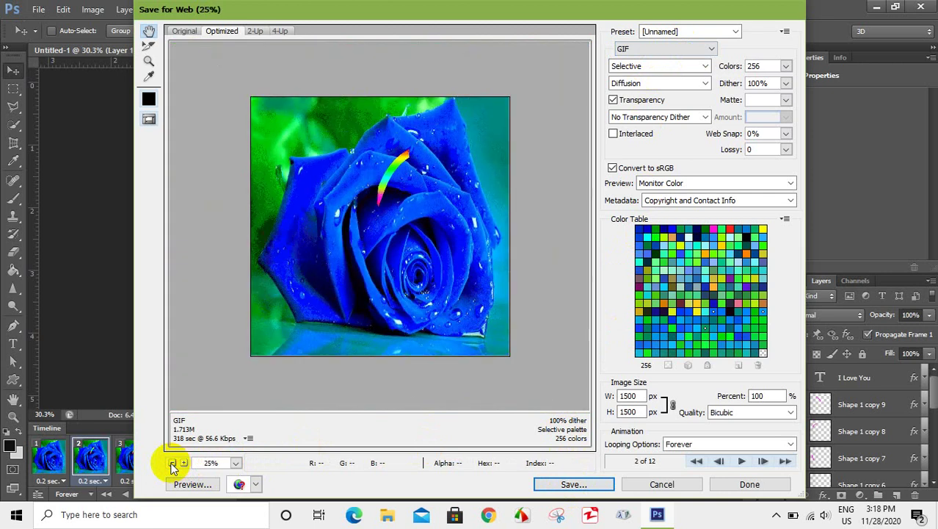
left_click(565, 484)
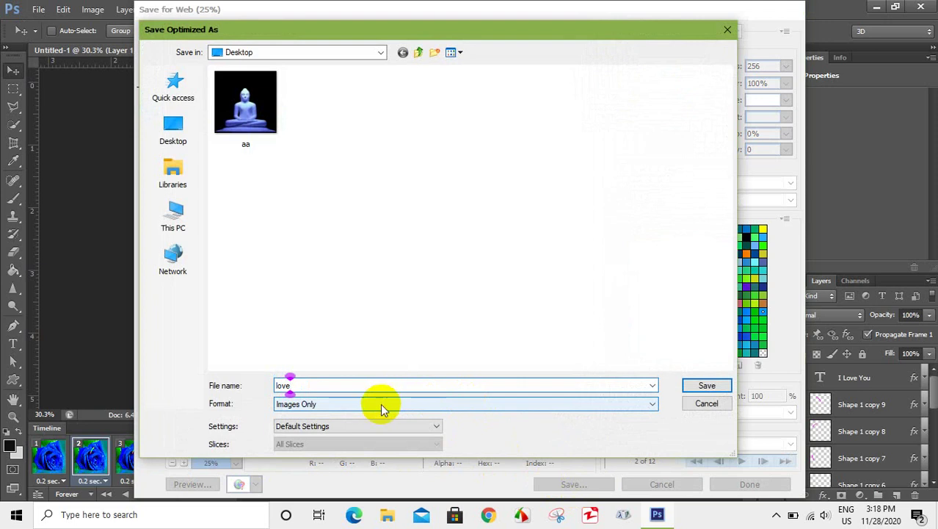
left_click(173, 128)
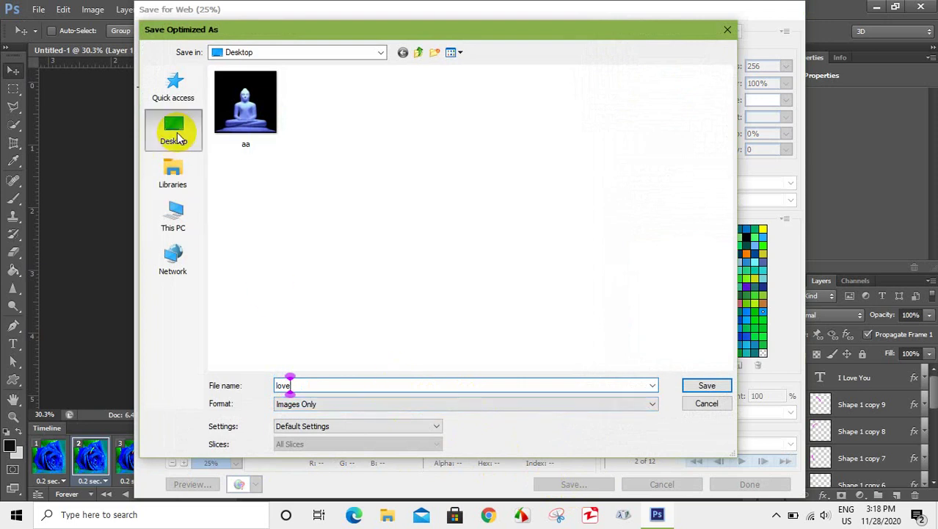
left_click(705, 387)
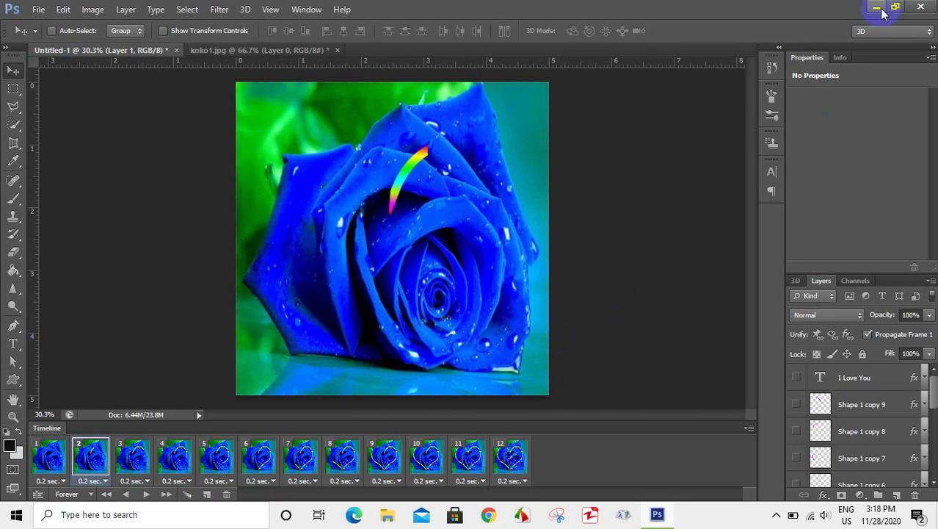
Switch to the Windows desktop and refresh it to find the exported love file.
left_click(878, 8)
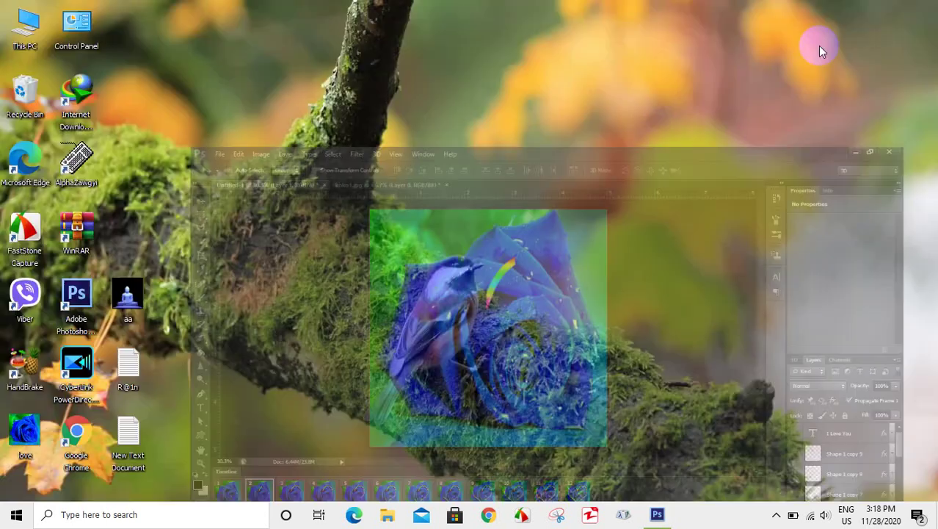
right_click(259, 167)
left_click(283, 206)
right_click(257, 184)
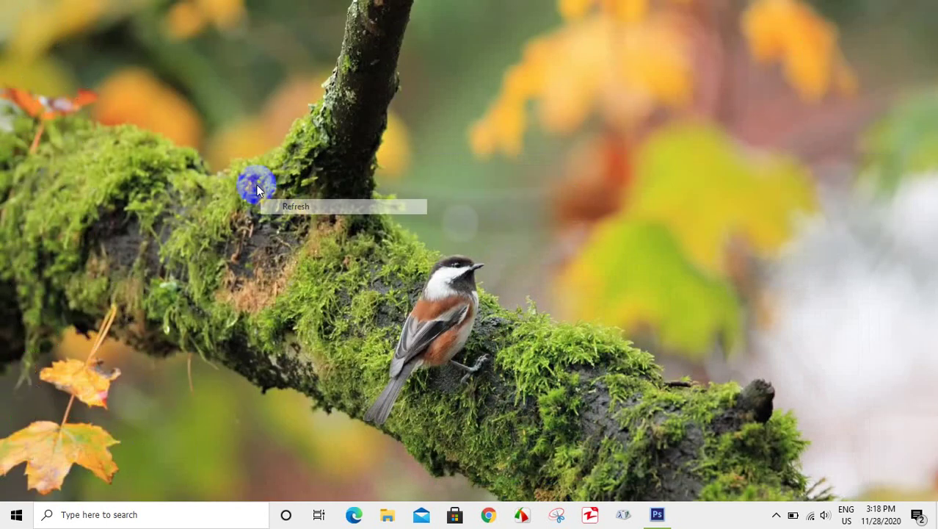
left_click(273, 216)
right_click(259, 196)
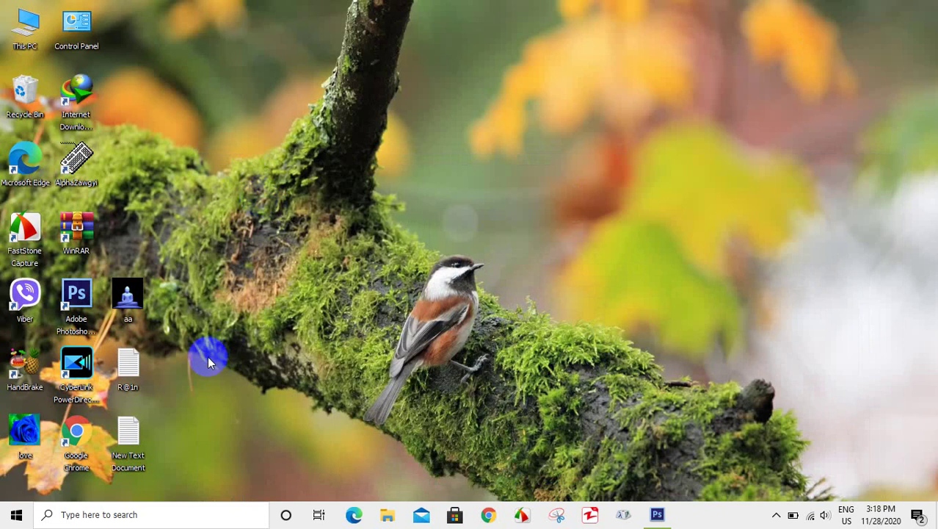
Move the love file to an empty area of the desktop and open it to watch the animation.
left_click_drag(247, 212, 283, 172)
mouse_move(283, 165)
left_mouse_down()
mouse_move(293, 226)
mouse_move(287, 180)
left_mouse_up()
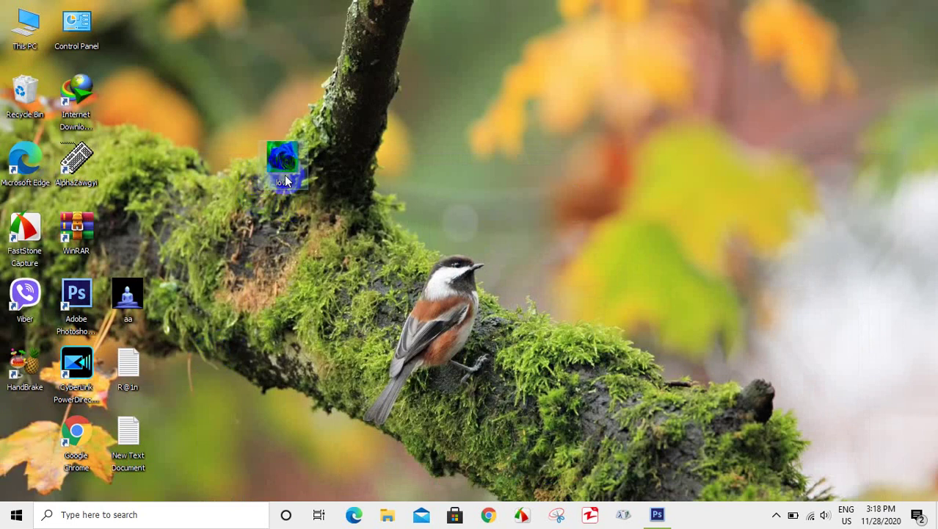
key("Return")
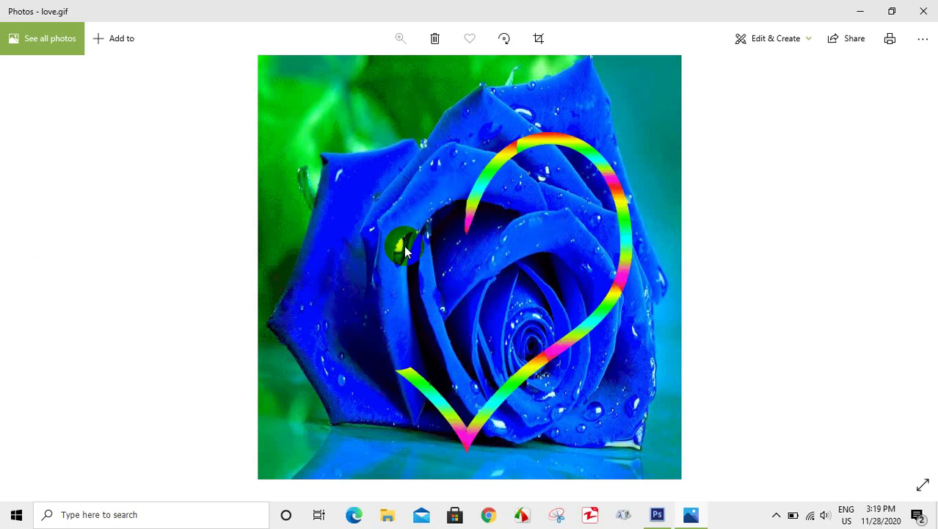
left_click(861, 11)
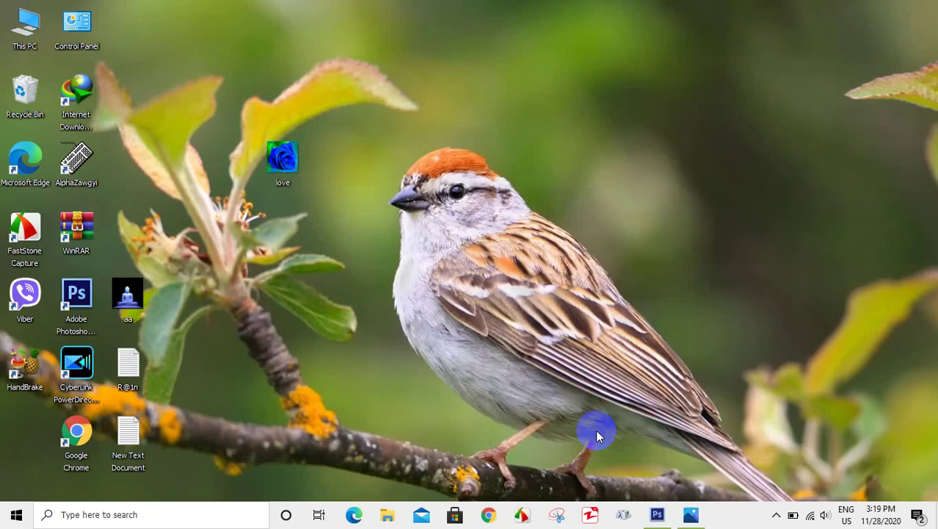
Return to Photoshop, hide Layer 1 in the second frame and play the animation to compare.
left_click(658, 515)
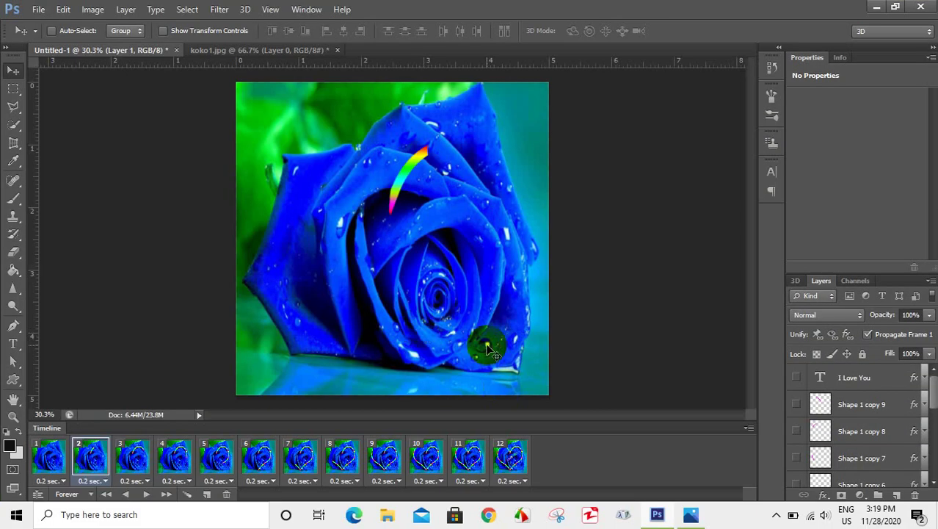
left_click_drag(934, 399, 933, 444)
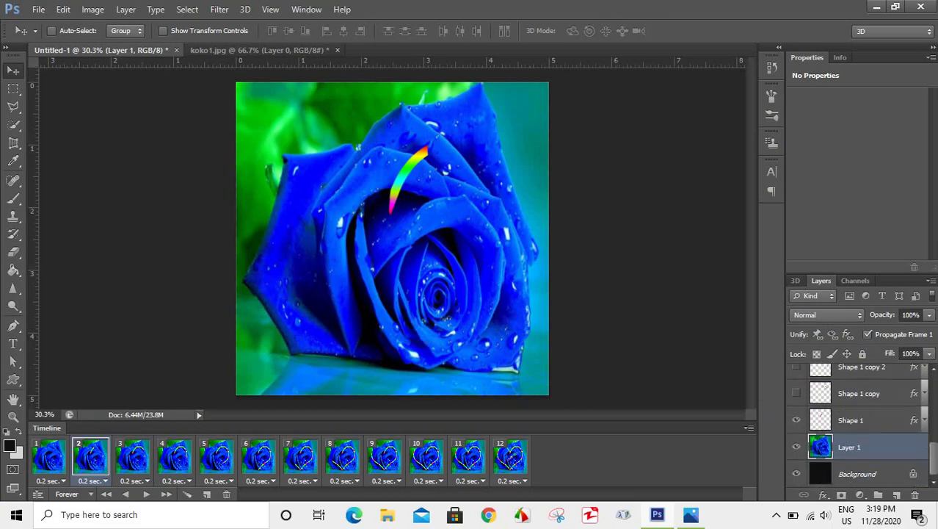
left_click(797, 449)
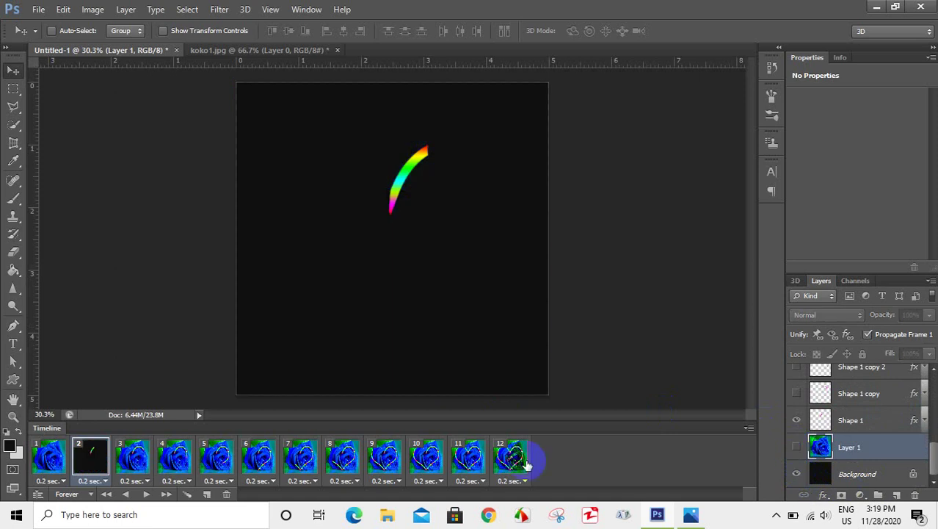
left_click(145, 495)
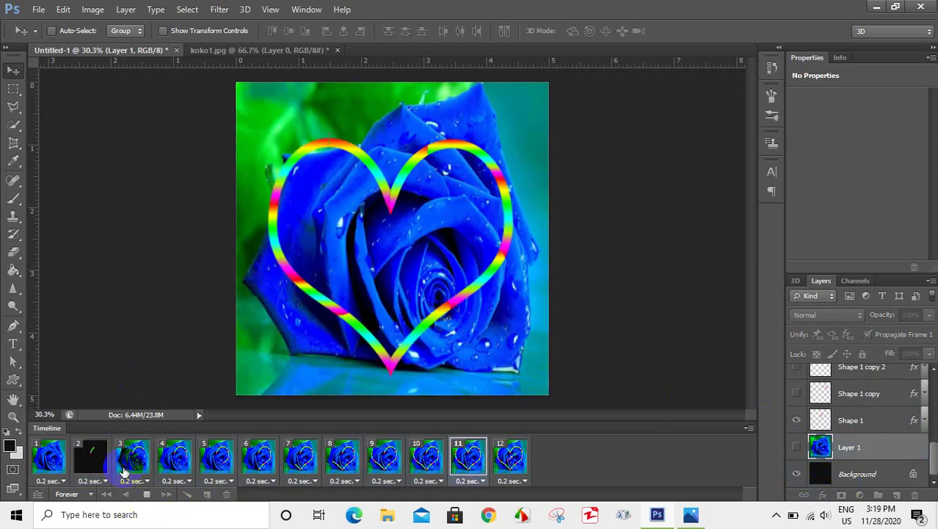
left_click(146, 494)
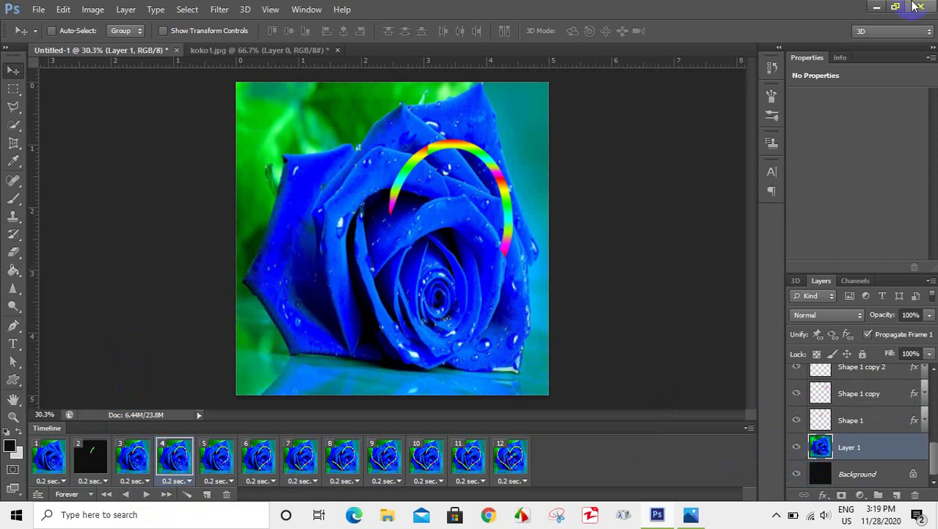
Switch back to the desktop and open the love GIF to watch it again.
left_click(879, 7)
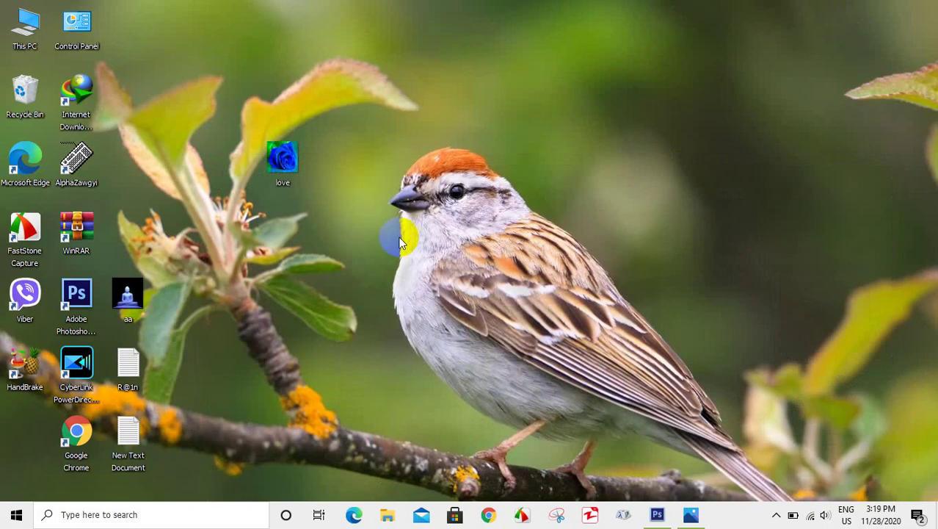
double_click(273, 164)
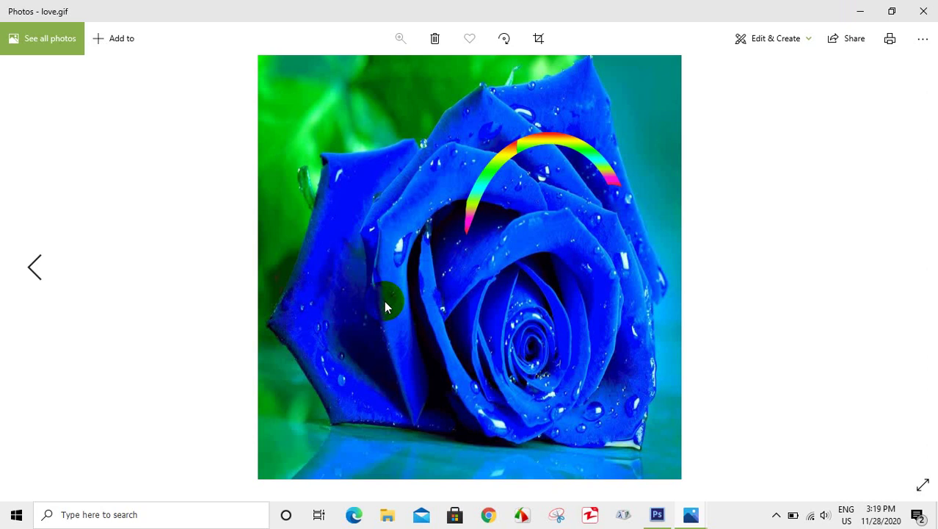